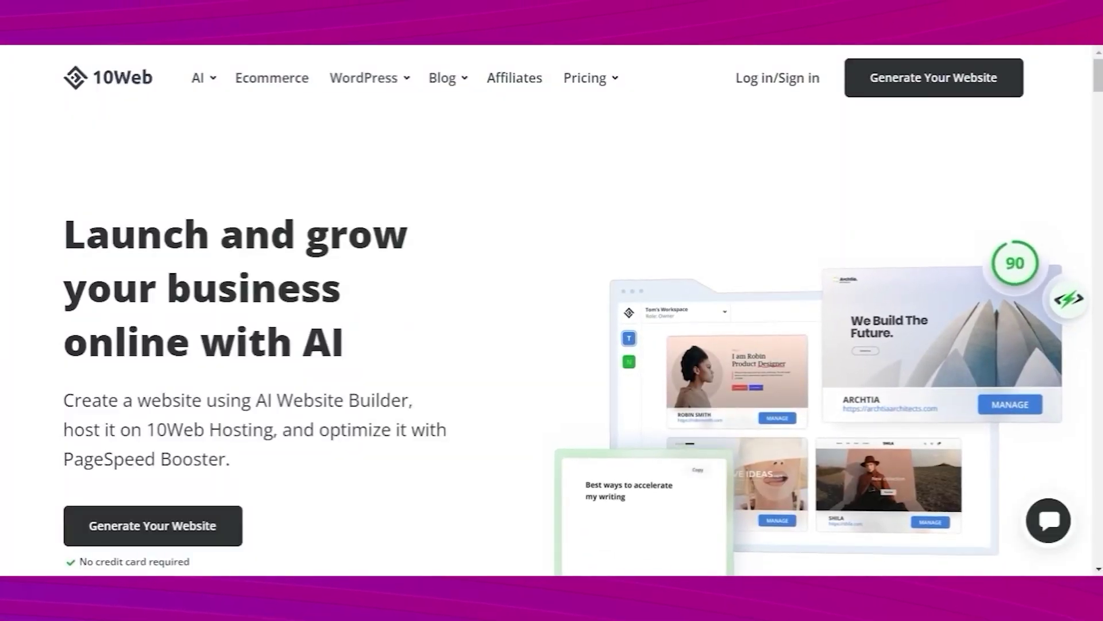
Step: Start generating a new website with AI from the 10Web homepage hero button
click(167, 526)
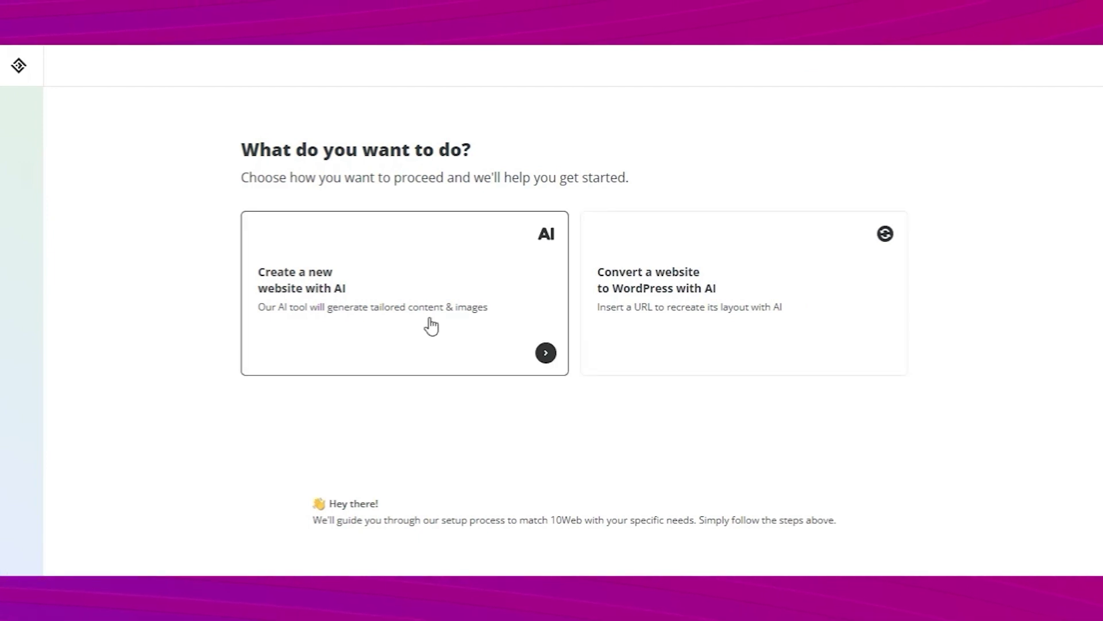
Step: Choose to create a new website with AI and submit the owner's Gmail address
click(466, 313)
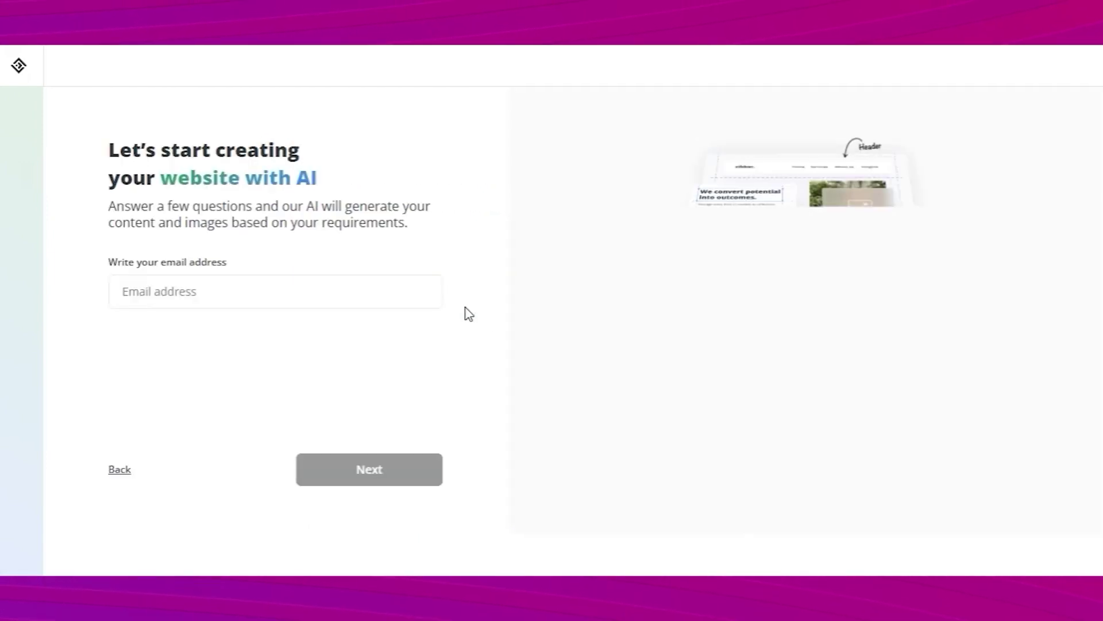
click(295, 295)
key(ctrl+v)
text(@gmail.com)
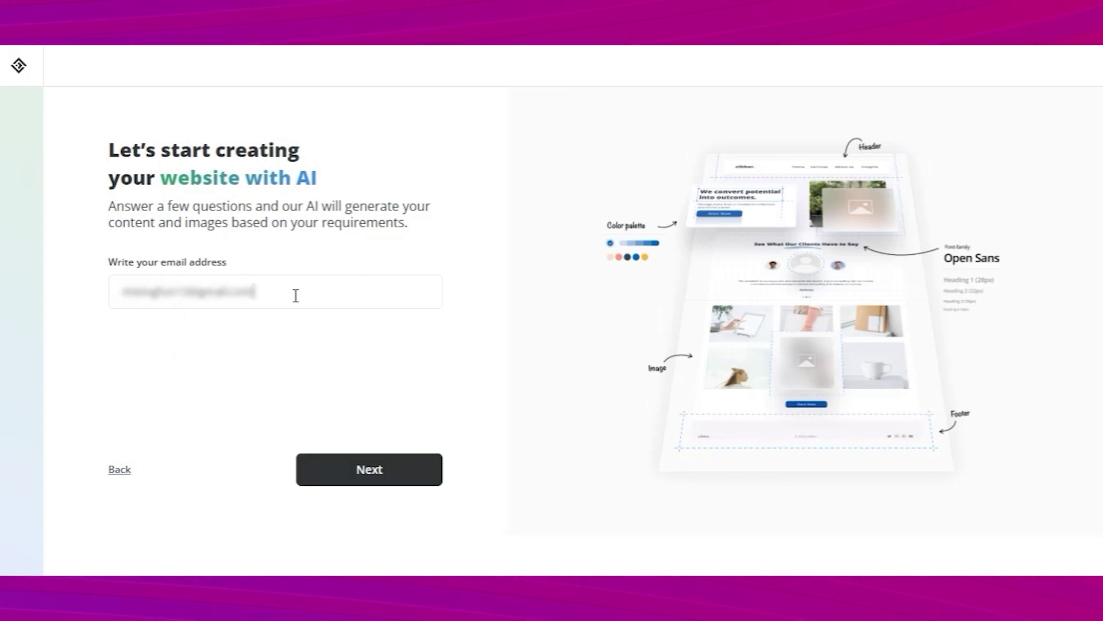
click(402, 476)
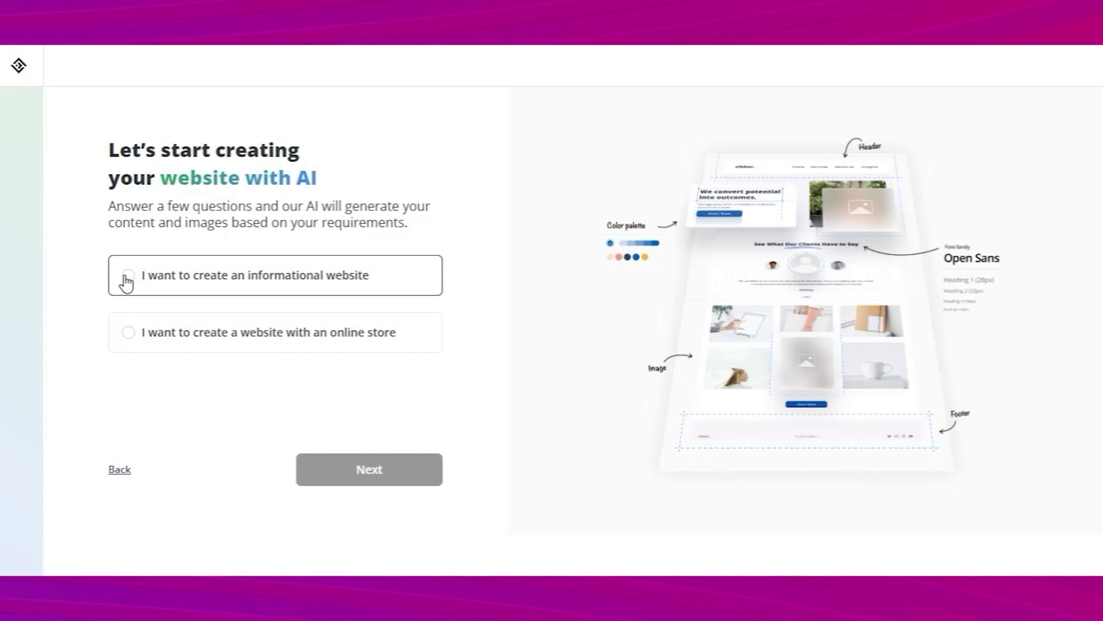
Step: Select a website with an online store and open the store-type list
click(125, 332)
click(381, 476)
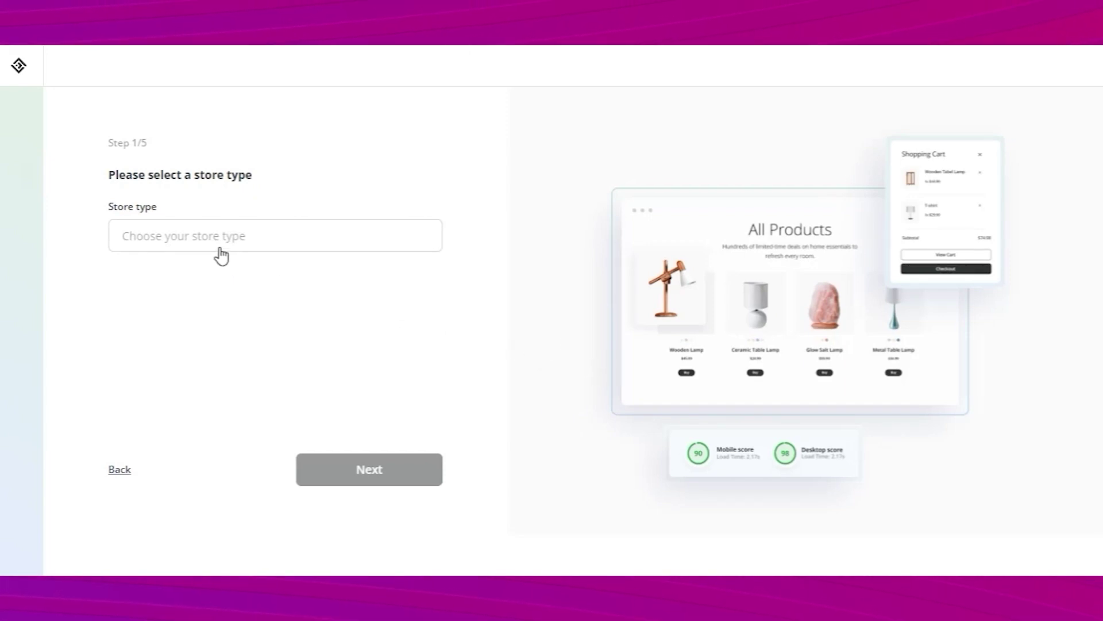
click(220, 248)
Step: Set Dessert Shop store 'Cutecakes', described as 'homemade cakes and cupcakes', enhanced with AI
scroll(221, 288, down, 5)
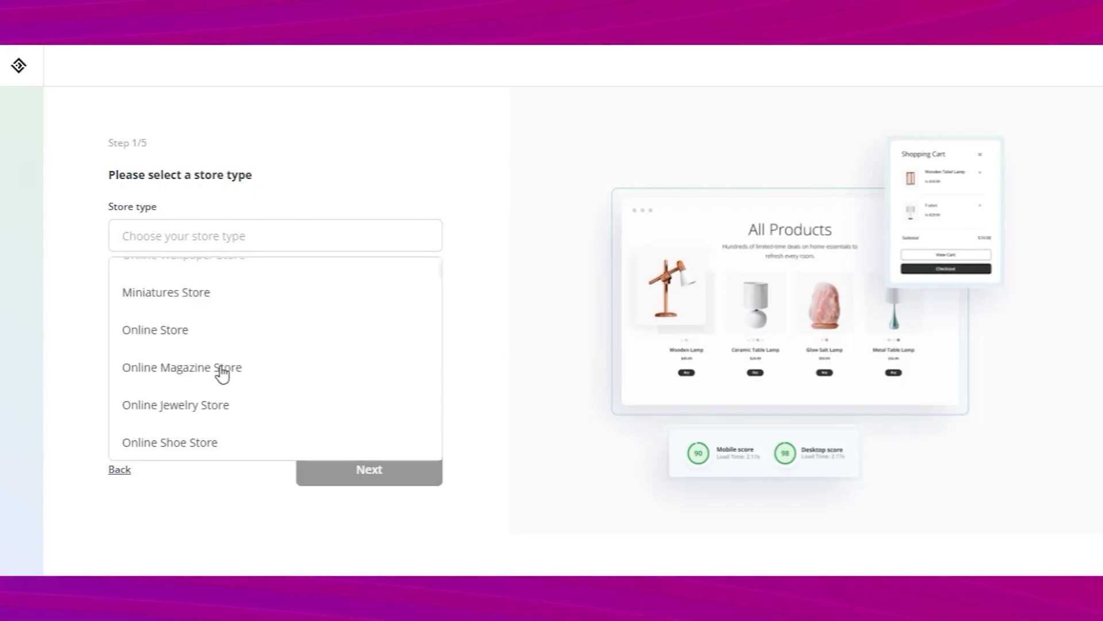
click(221, 327)
click(305, 202)
text(Cute)
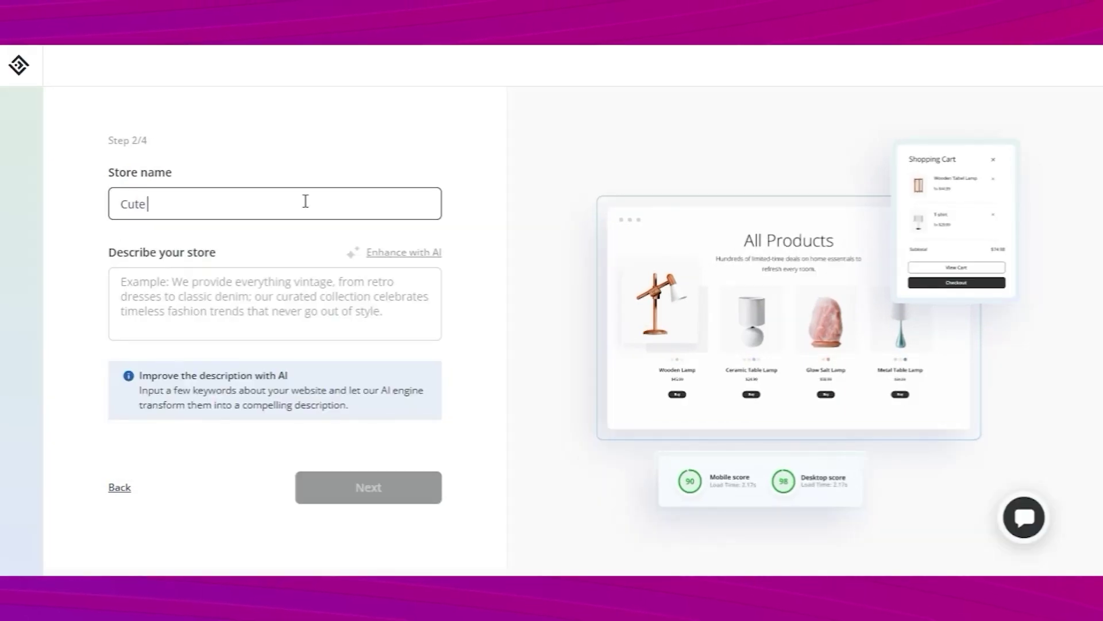
text(cakes)
click(370, 294)
text(We offer homemade cakes and cu)
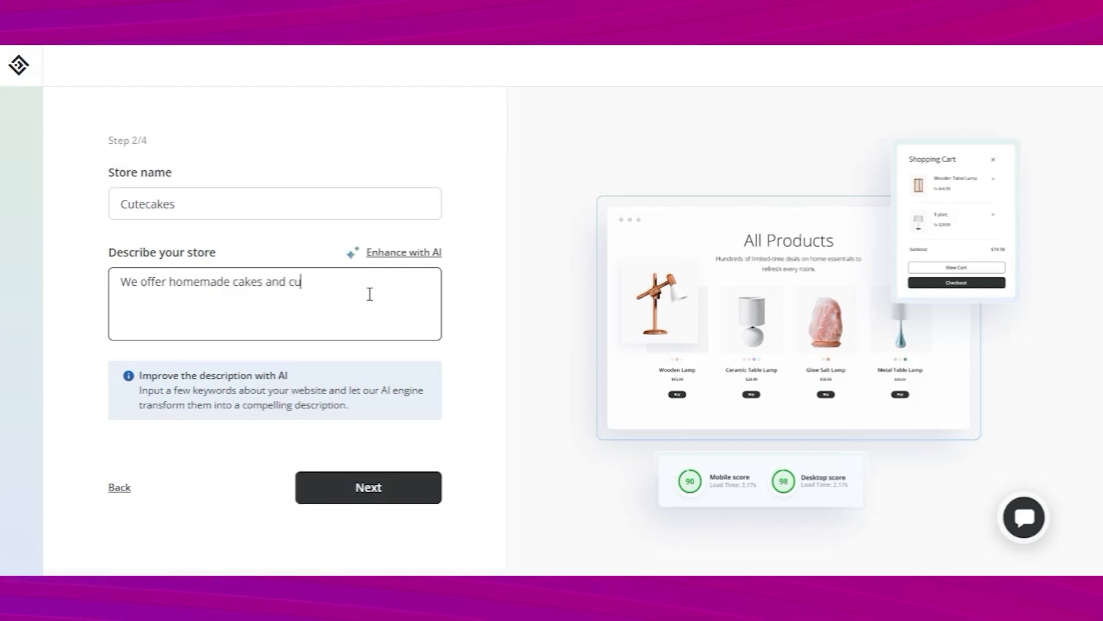
text(pcaks)
key(BackSpace)
text(es.)
click(378, 253)
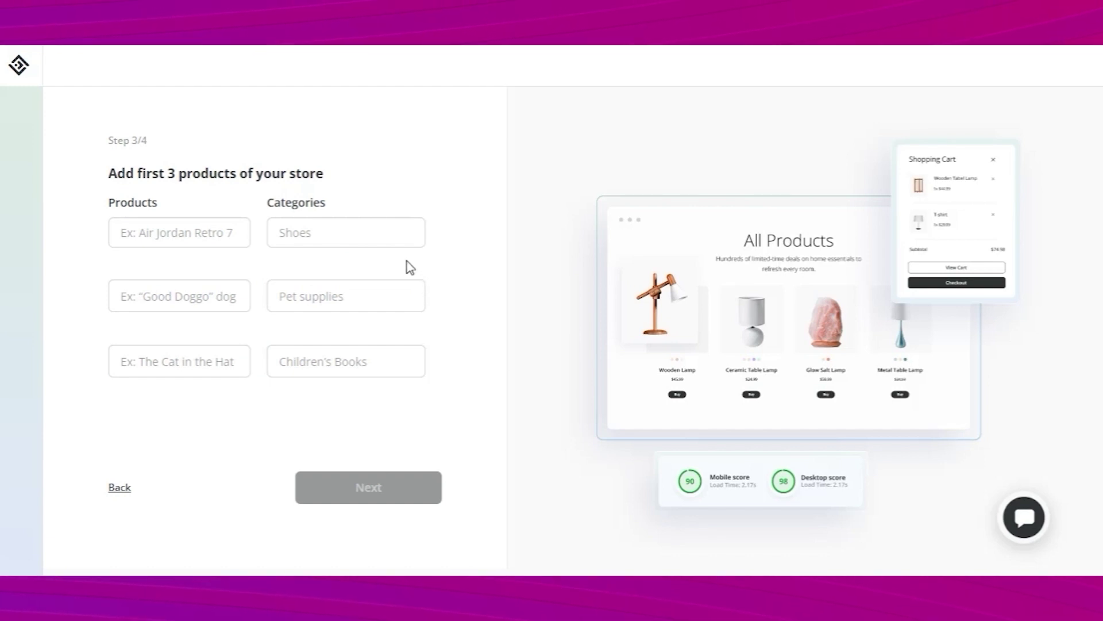
Step: Add Strawberry cupcake, Elegant chococake and Banana cupcake products with Cupcake and Cake categories
click(197, 238)
text(Strawberry cupcake)
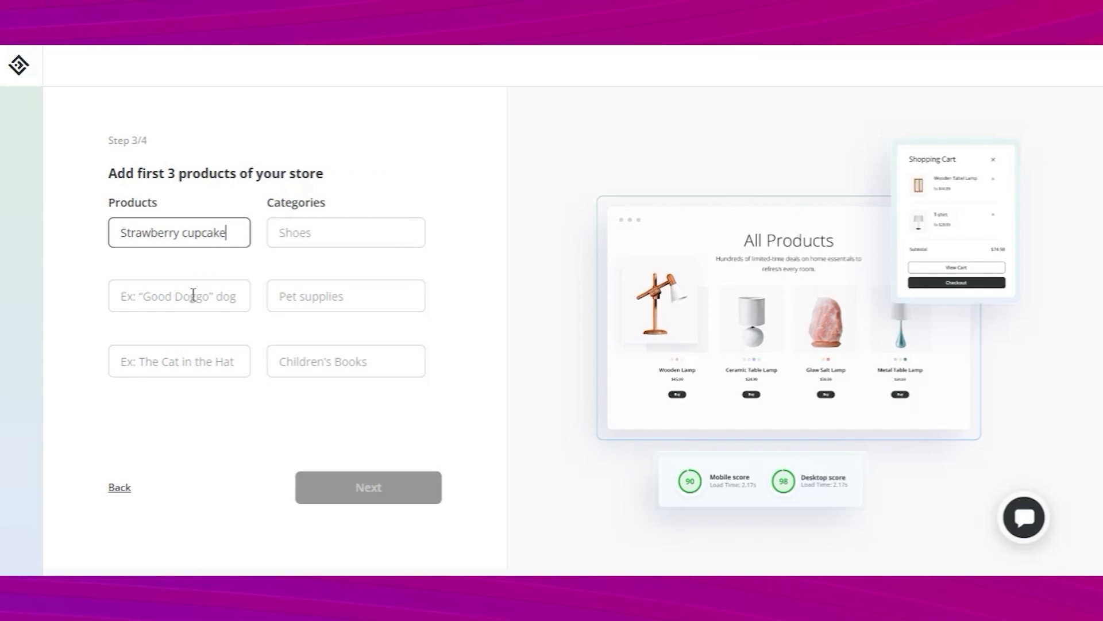
click(193, 295)
text(Elegant chococake)
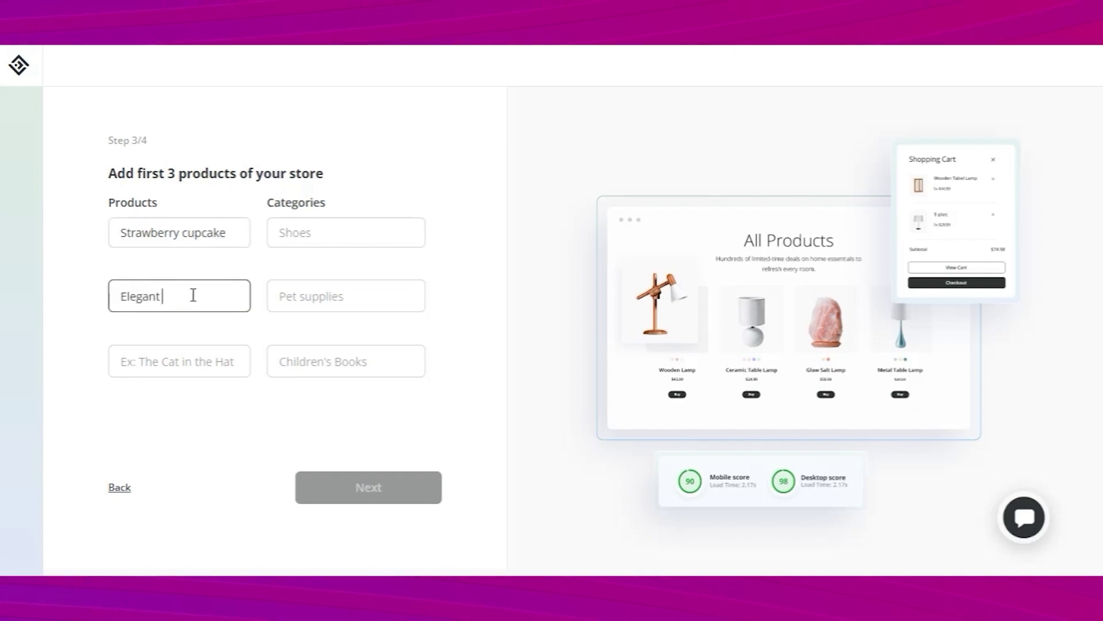
click(180, 363)
text(Banana cupcake)
click(330, 235)
text(Cupcake)
click(345, 296)
text(Cake)
Step: Finalize generation of the store site and scroll its preview
click(383, 490)
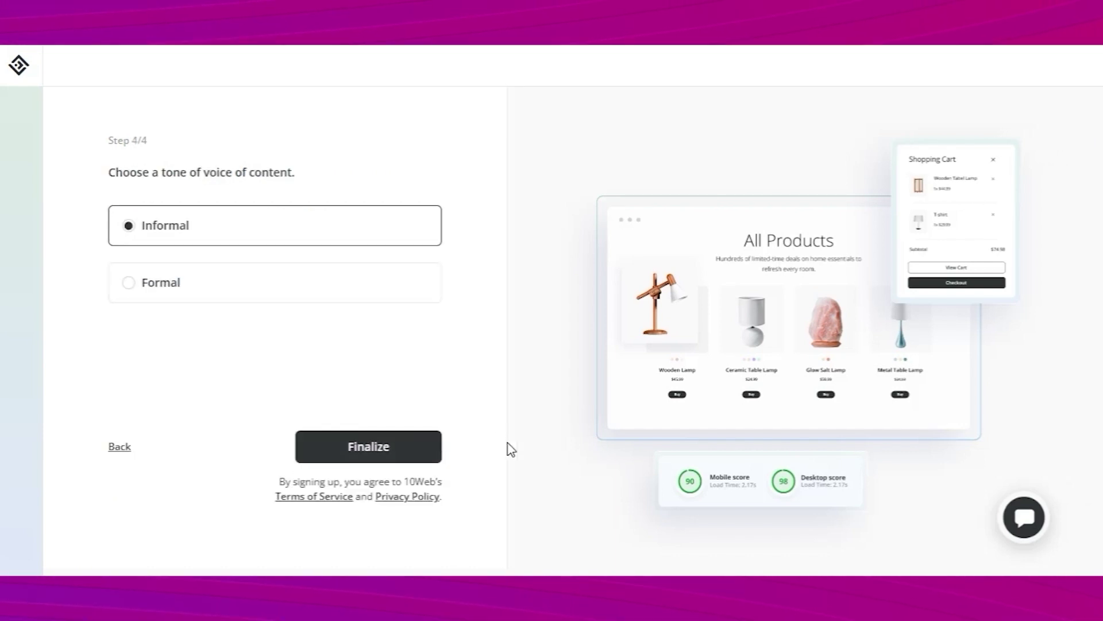
click(368, 446)
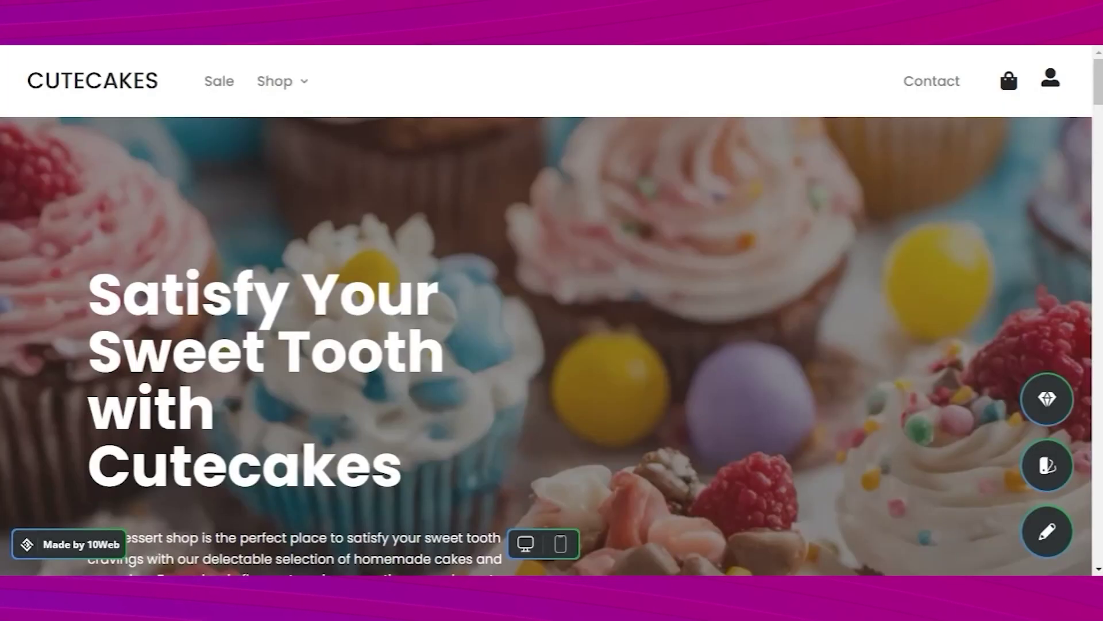
scroll(546, 345, down, 10)
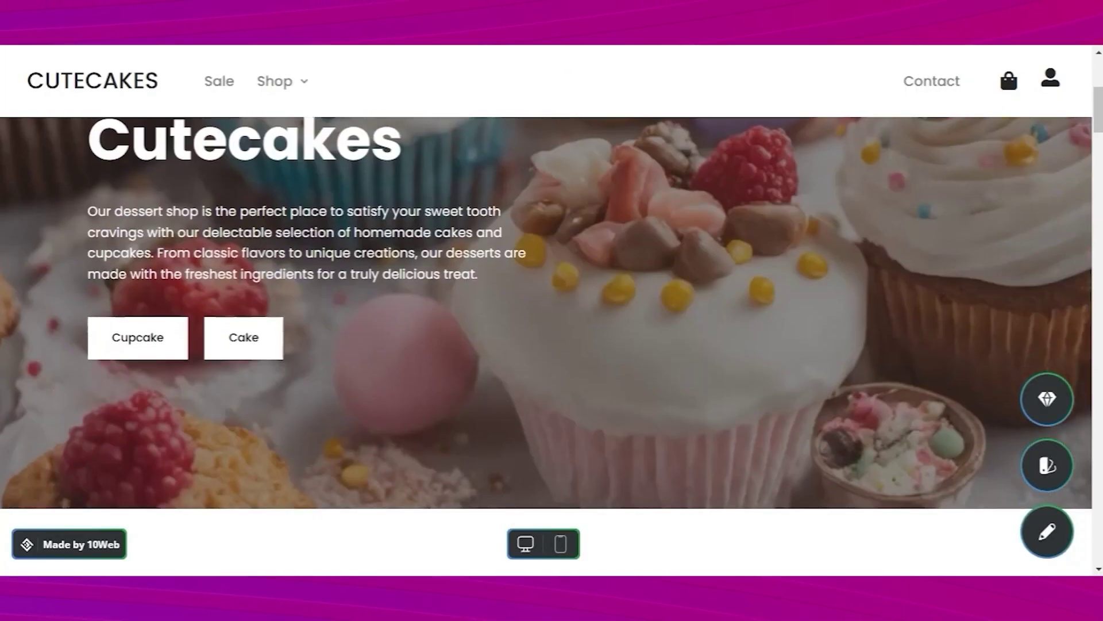
Step: Scroll the Cutecakes homepage and Elegant chococake page down to its Description section
scroll(546, 345, down, 10)
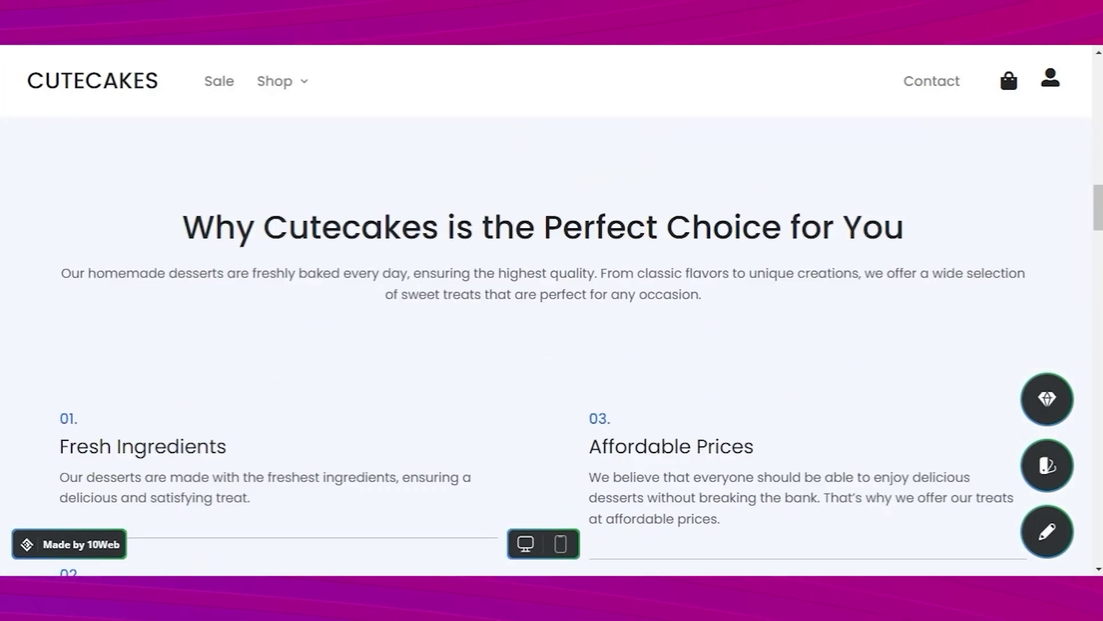
scroll(546, 344, down, 10)
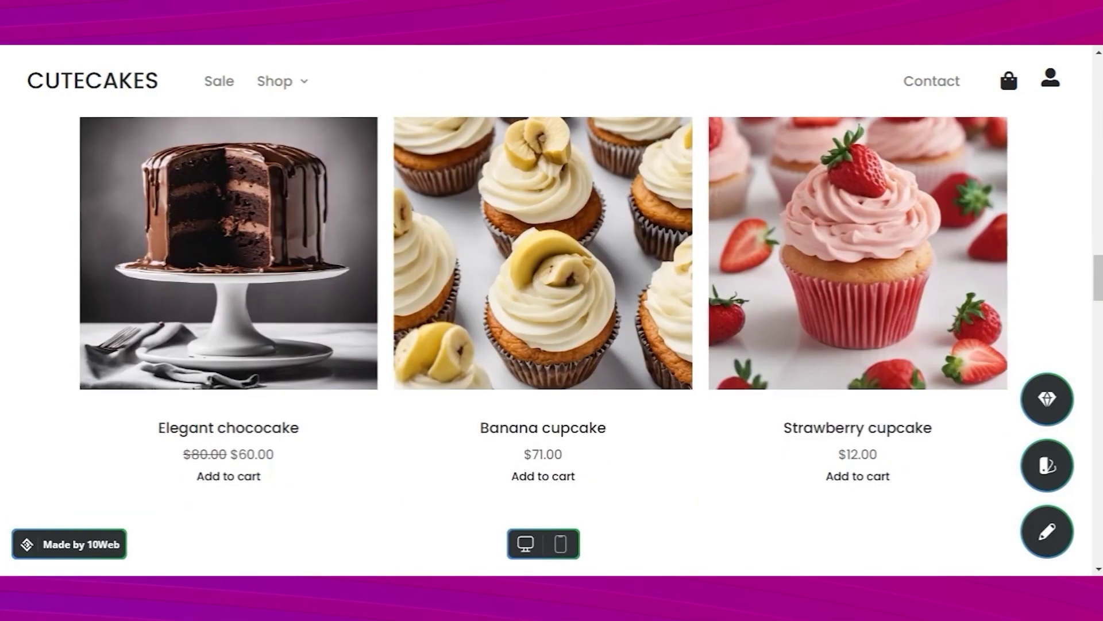
scroll(546, 345, down, 10)
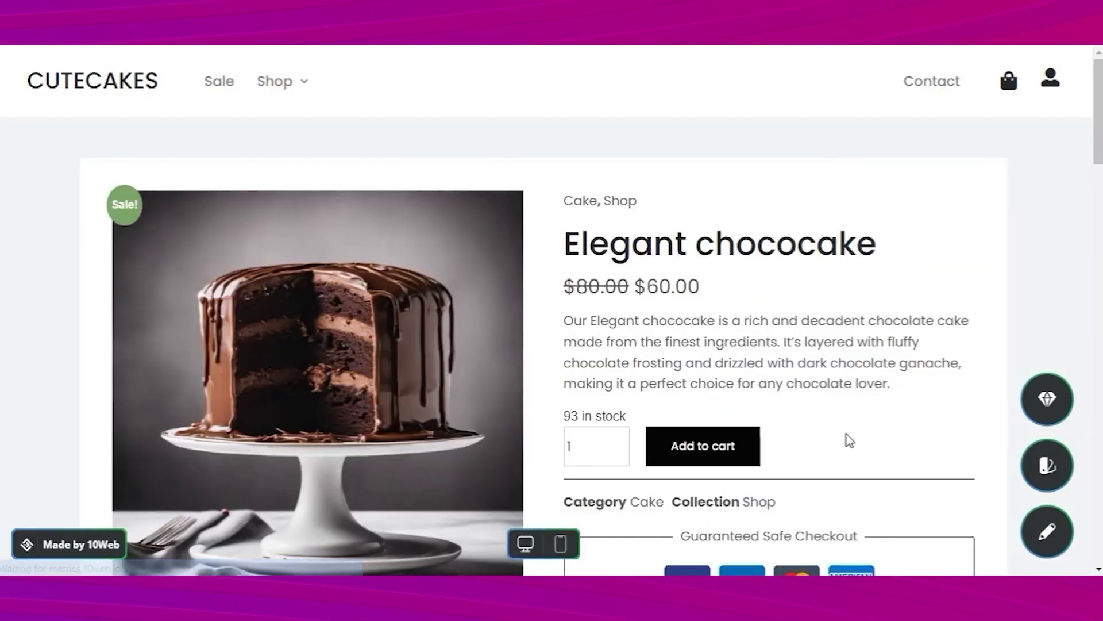
scroll(849, 440, down, 3)
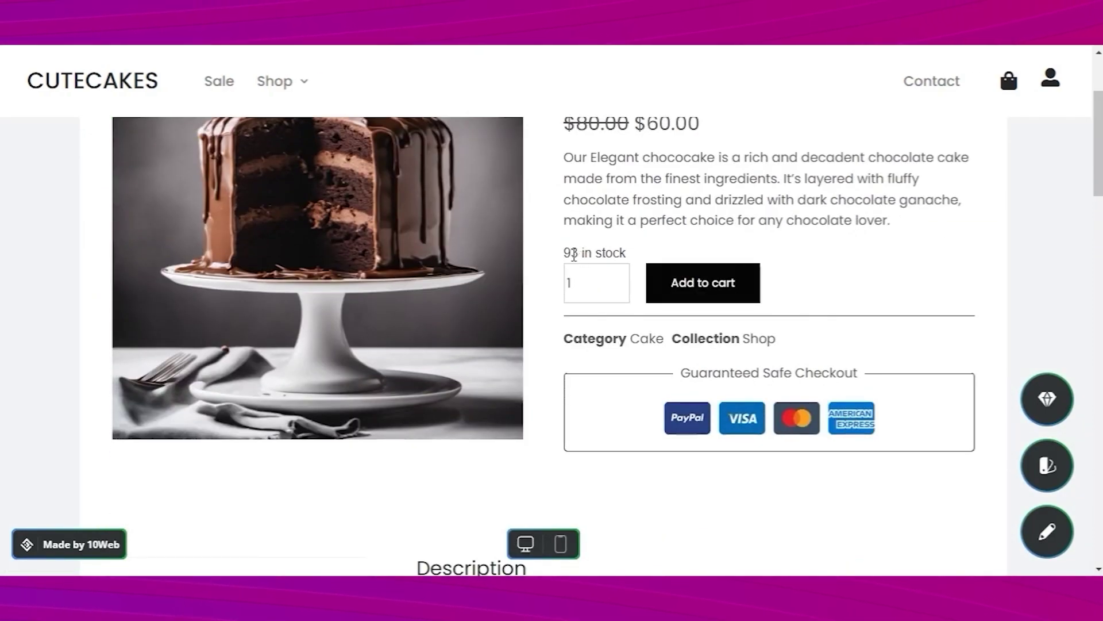
scroll(713, 373, down, 3)
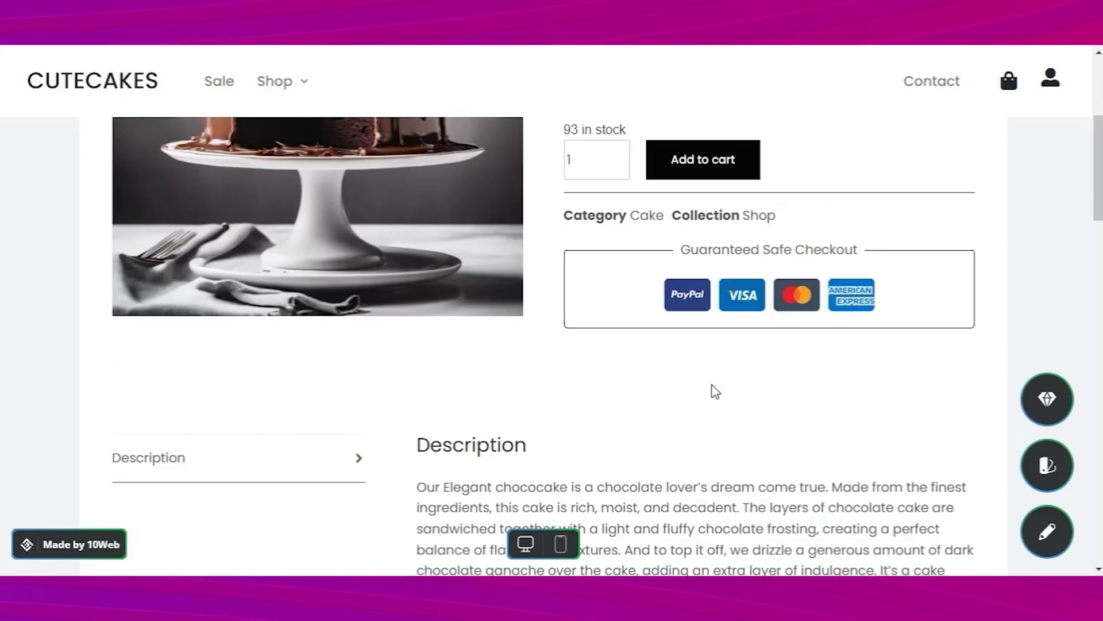
scroll(856, 275, down, 3)
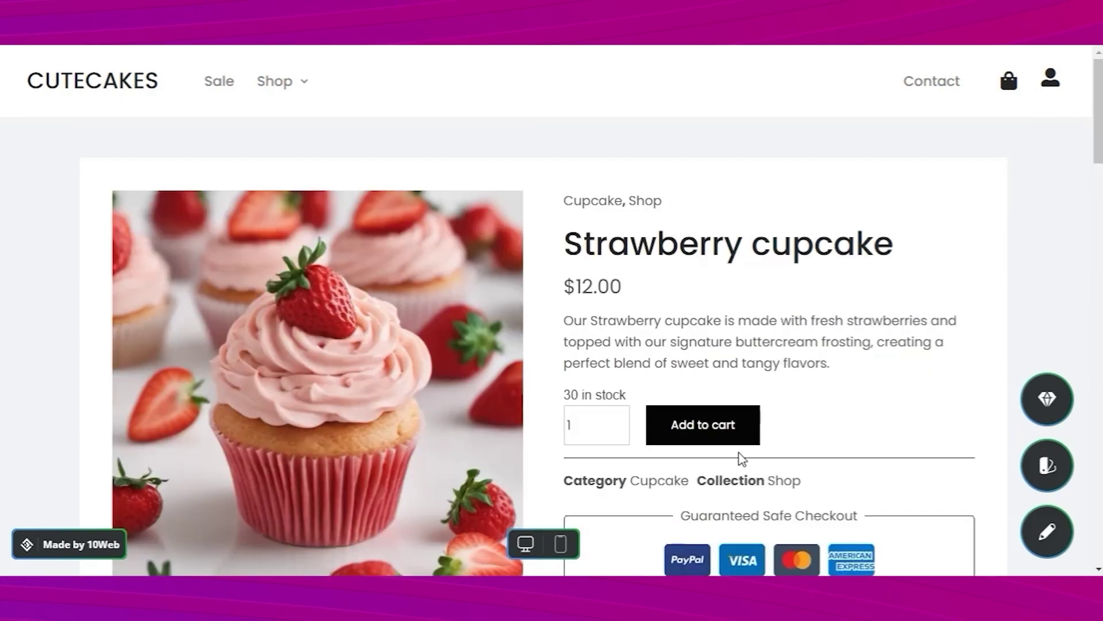
Step: Add a Strawberry cupcake to the cart and review the $27.00 checkout billing form and summary
click(741, 437)
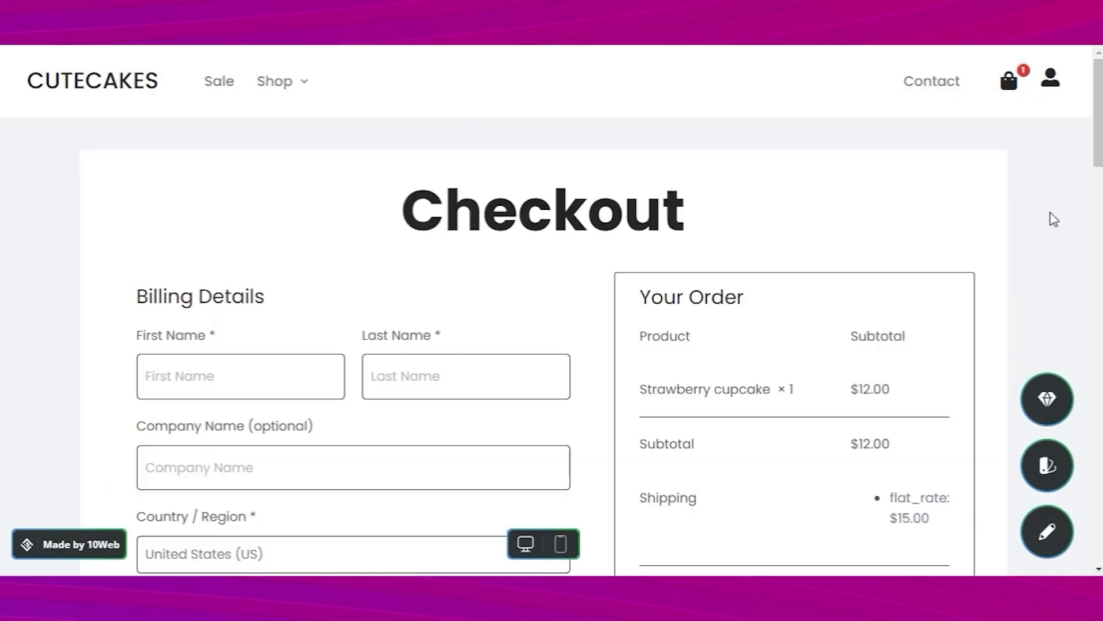
scroll(1051, 217, down, 6)
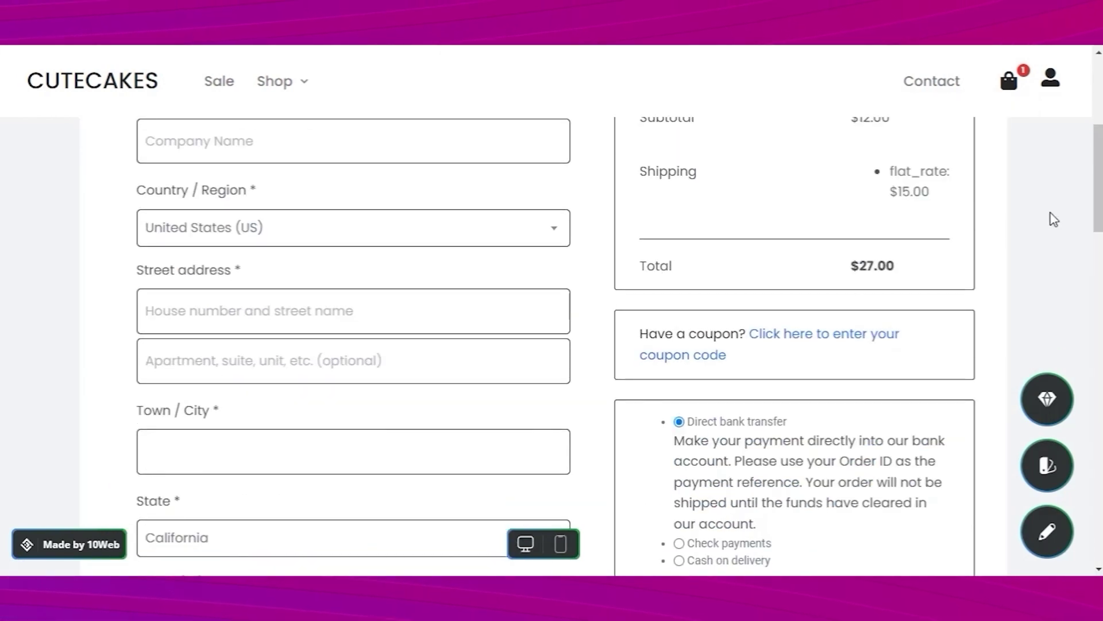
scroll(1053, 219, down, 9)
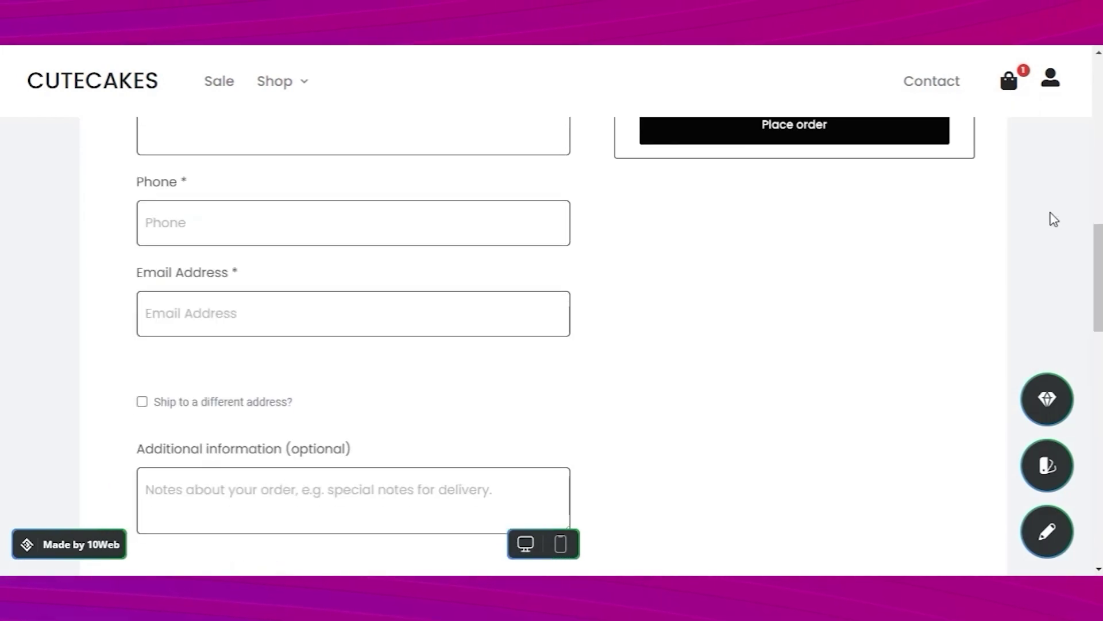
scroll(1054, 219, down, 3)
scroll(1053, 219, up, 15)
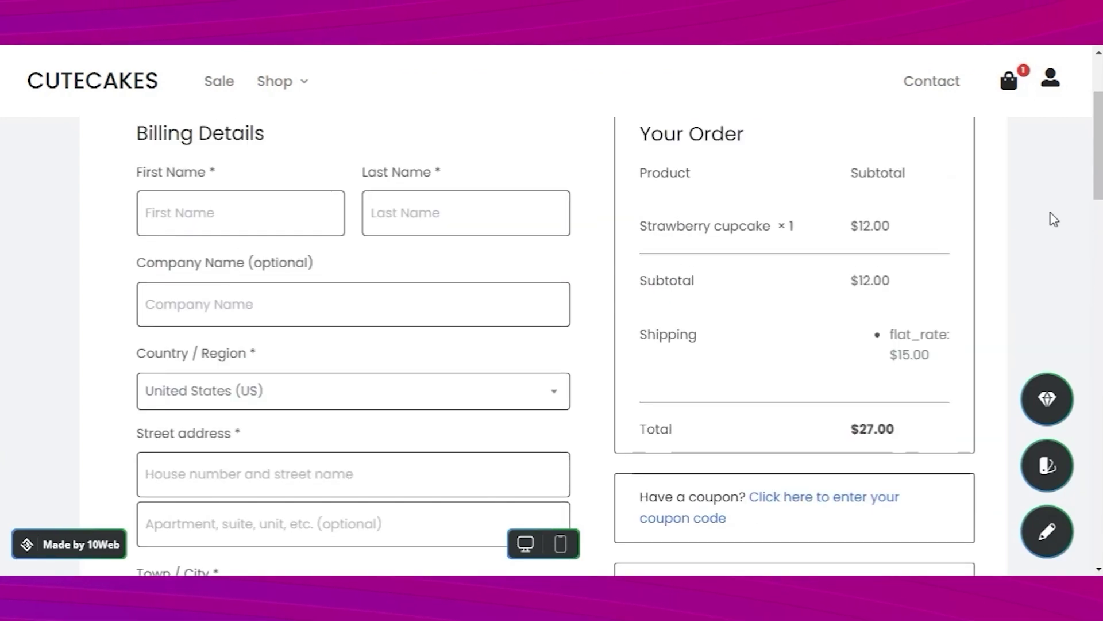
scroll(1054, 219, up, 3)
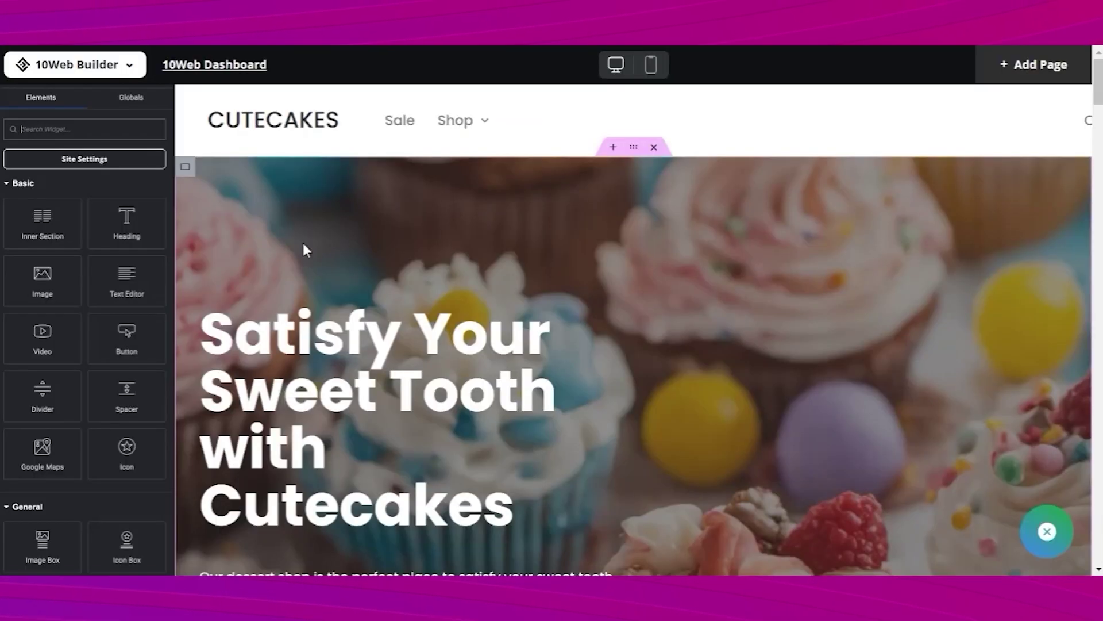
scroll(58, 298, down, 15)
scroll(65, 313, down, 10)
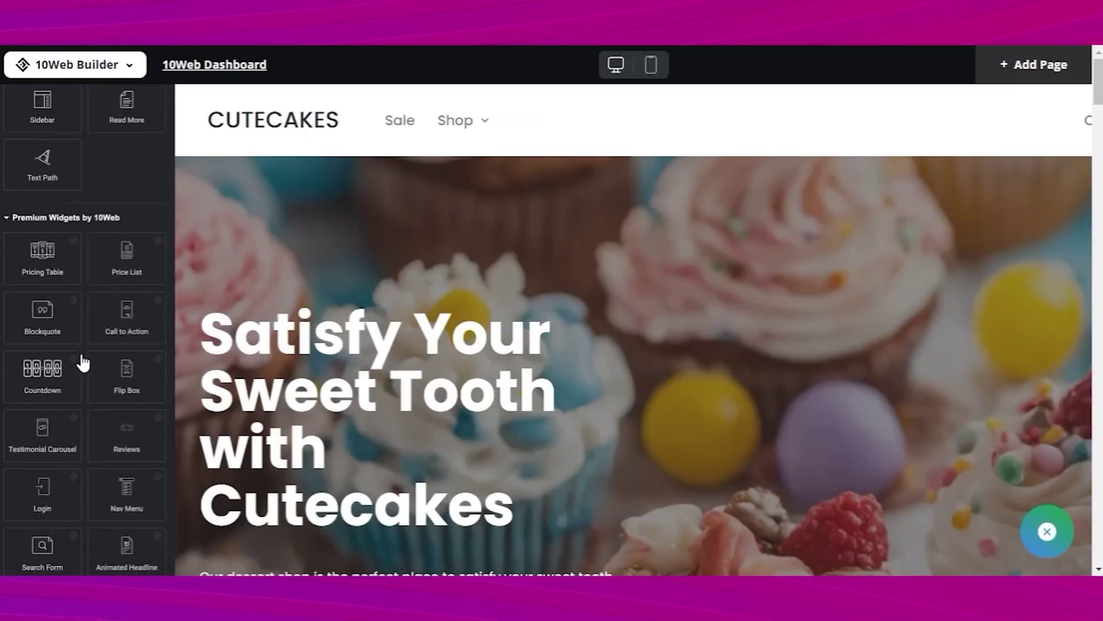
scroll(115, 414, up, 8)
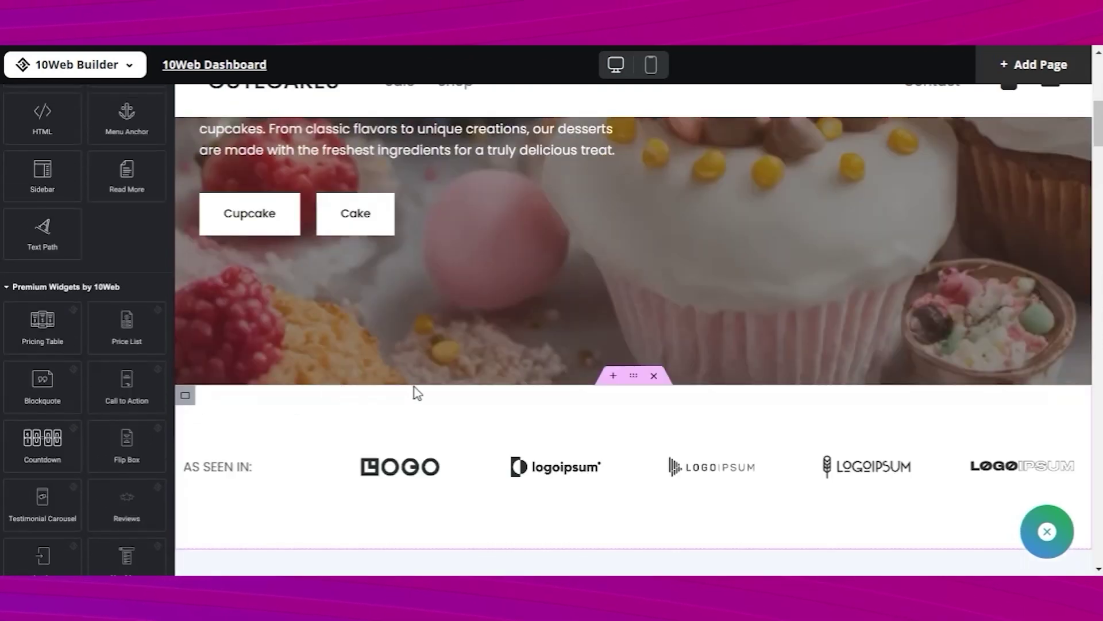
scroll(414, 389, up, 5)
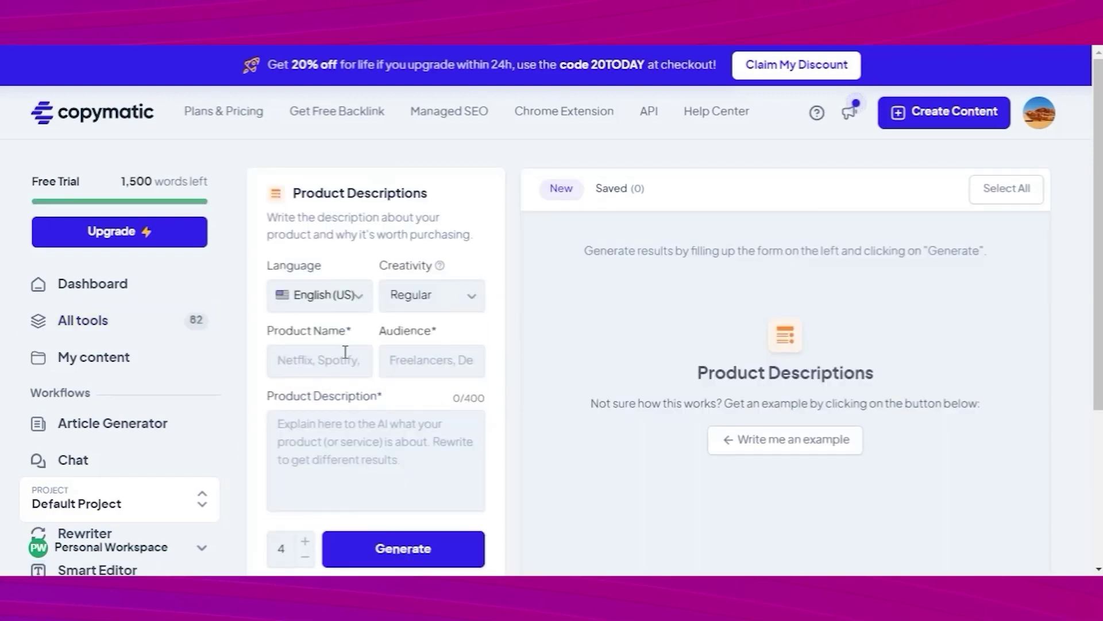
Step: Enter product name 'Chococake', audience foodies, and a natural-ingredients chocolate cake description
click(318, 359)
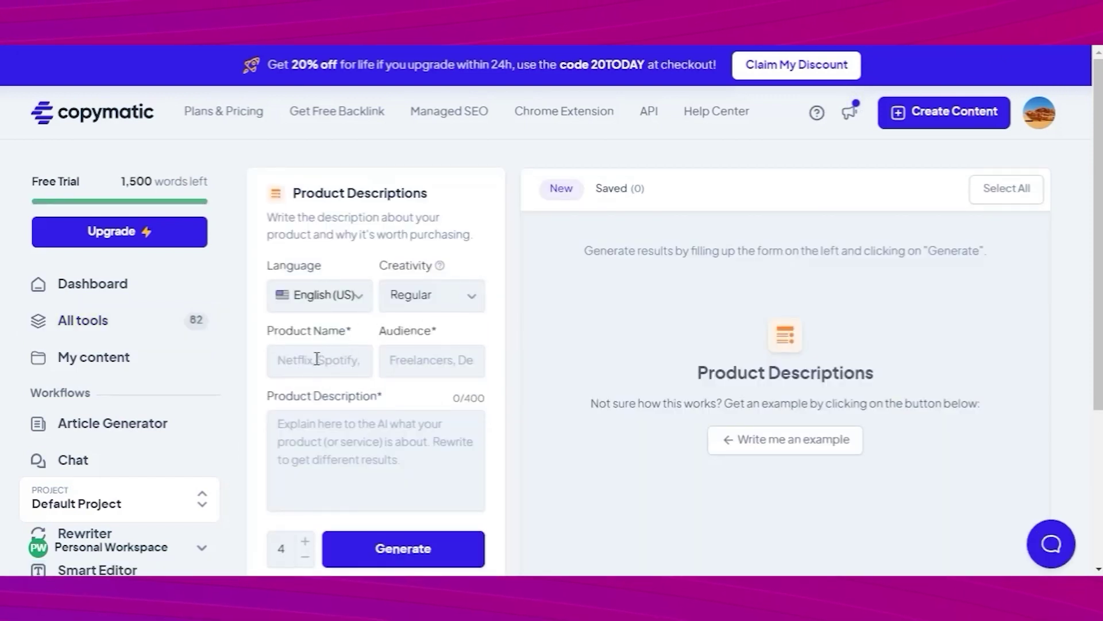
text(Chococake)
click(431, 360)
click(443, 433)
click(347, 442)
text(D)
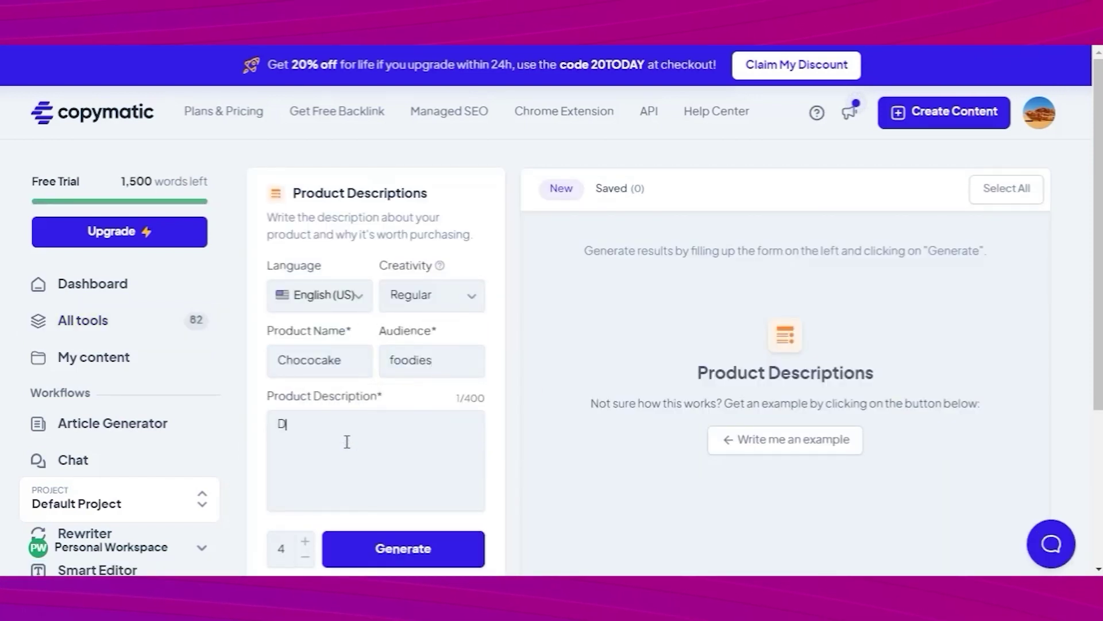
text(escription of a)
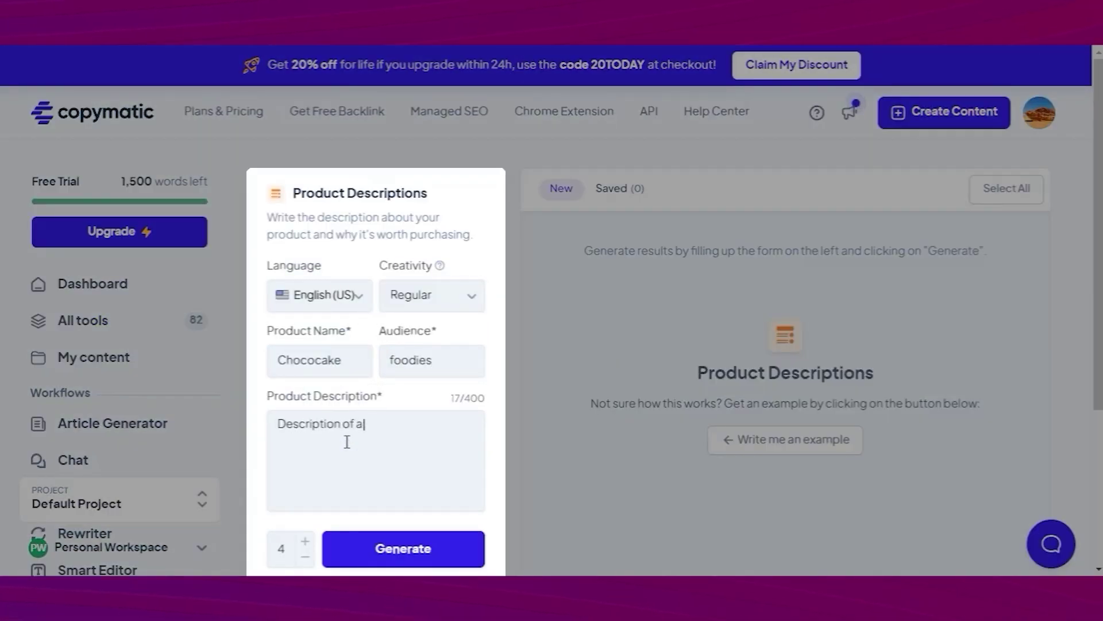
text( chocolate cake with natural ingredients)
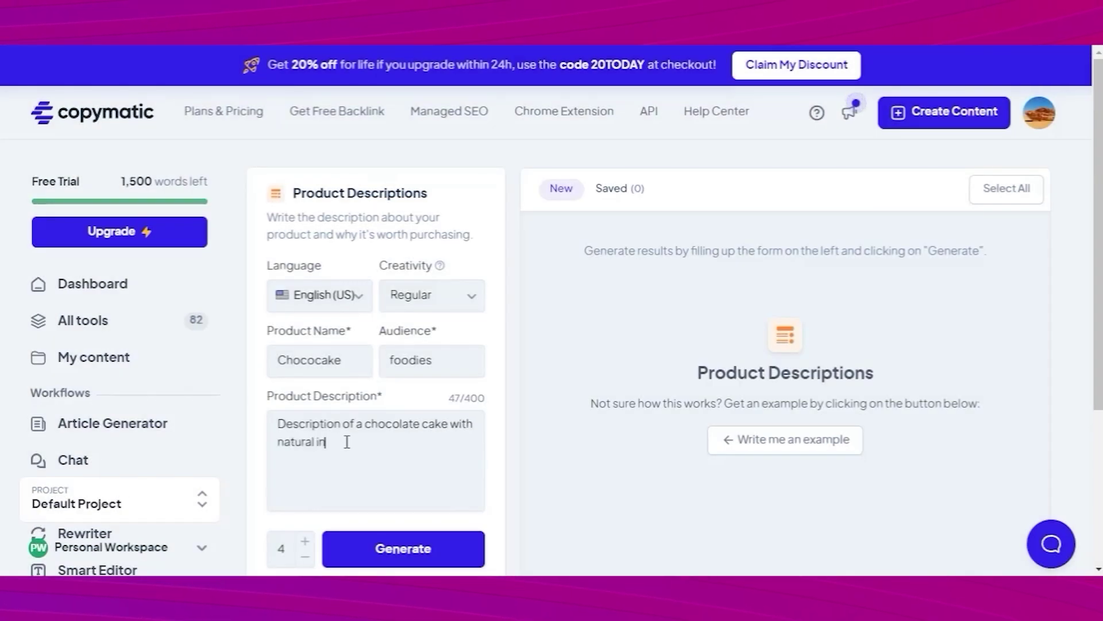
Step: Reduce the results count to 2 and generate the descriptions
click(304, 557)
click(305, 556)
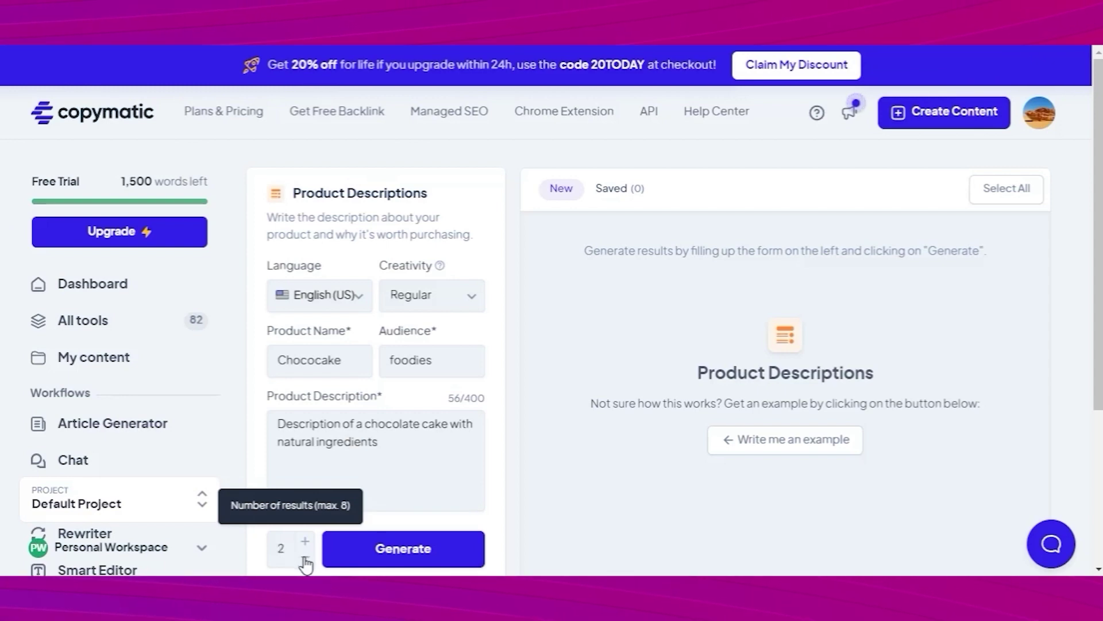
click(402, 548)
scroll(948, 424, down, 3)
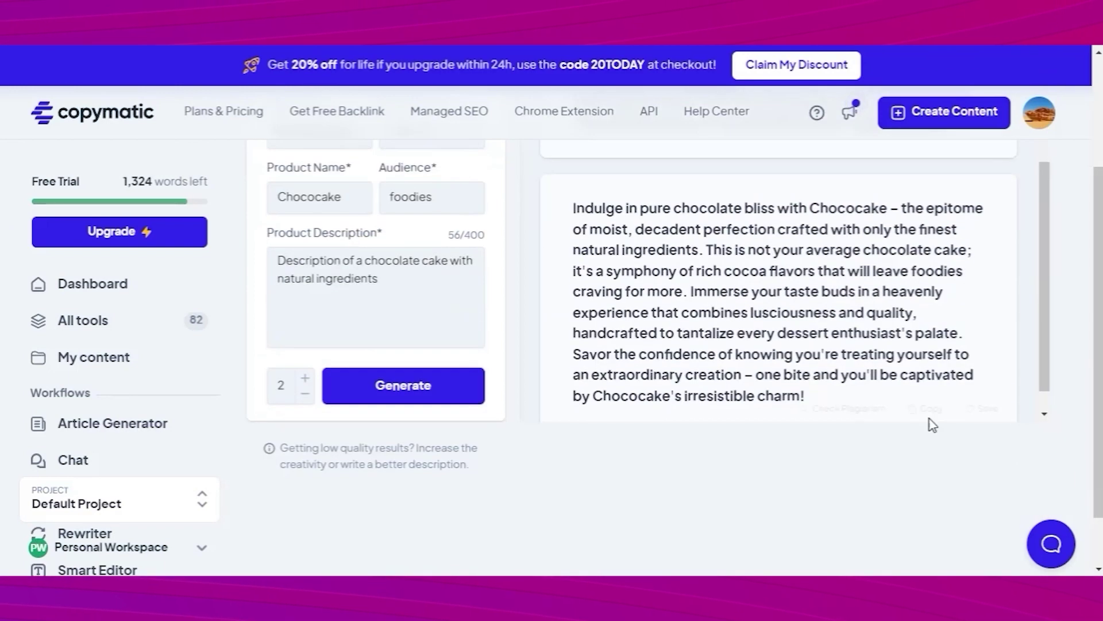
scroll(931, 424, up, 3)
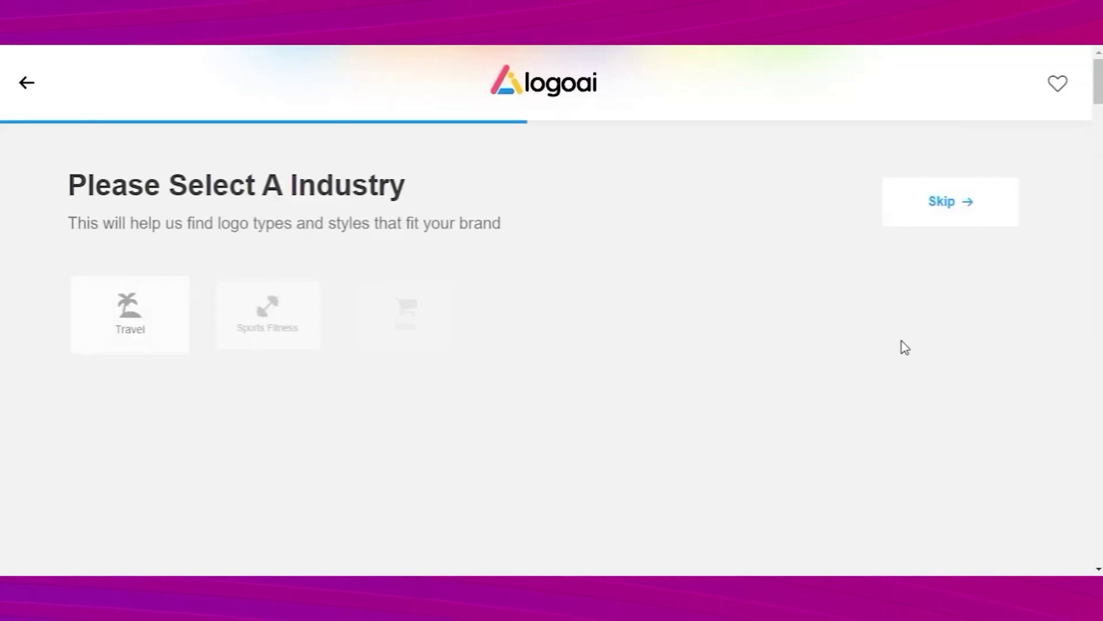
Step: Choose the Restaurant industry and the Gradient colour scheme for the Cutecakes logo
scroll(1044, 332, down, 1)
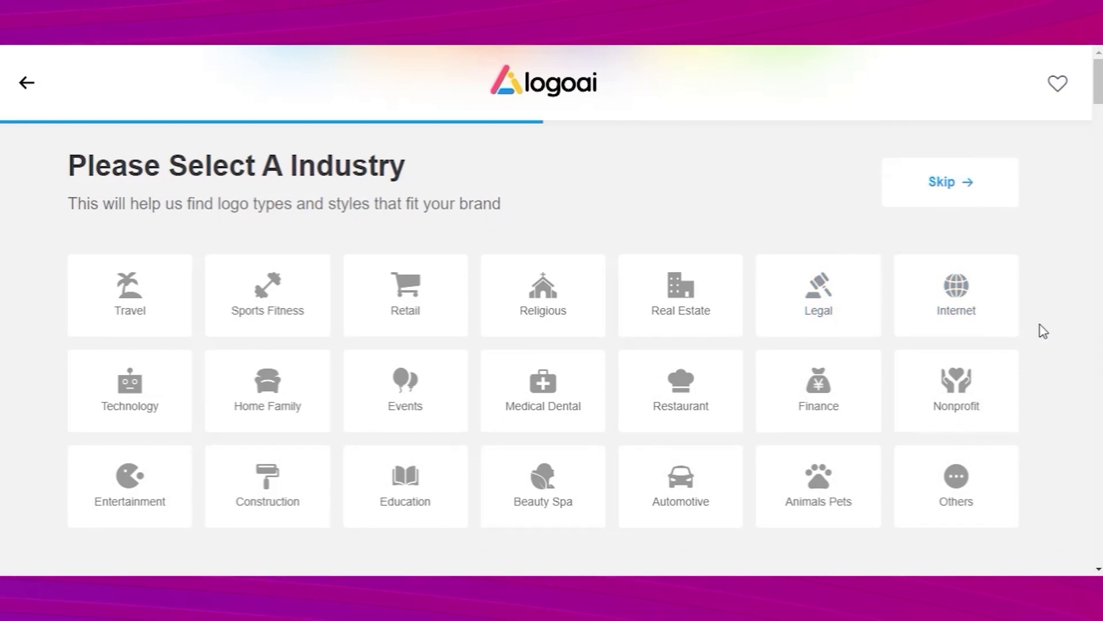
click(696, 404)
scroll(717, 201, down, 5)
click(852, 286)
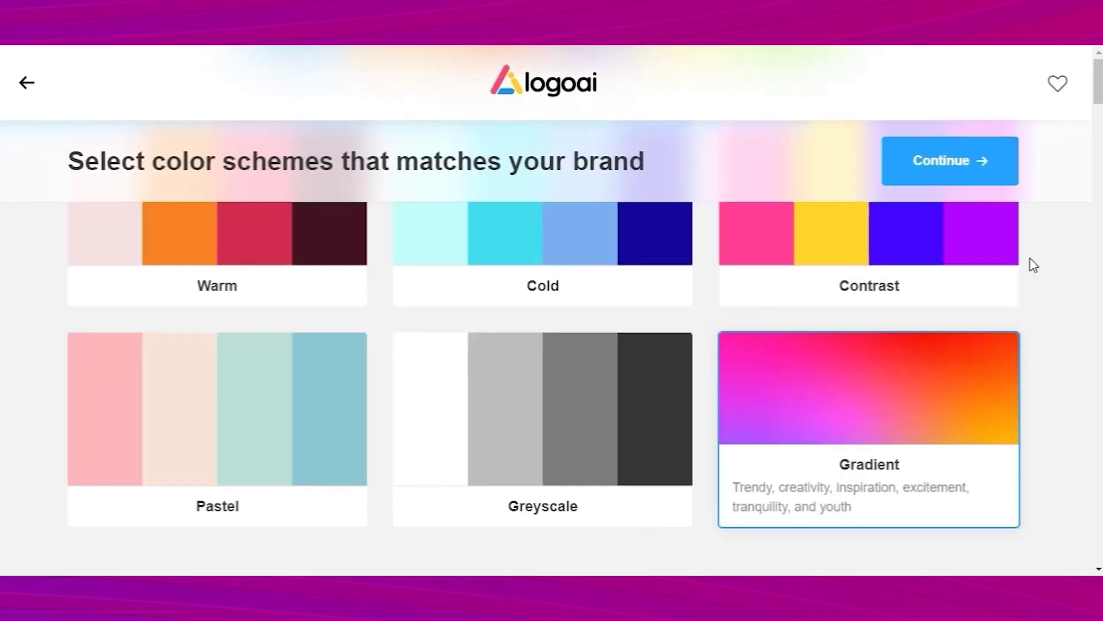
click(948, 160)
Step: Pick the Playful font style, generate the logos and scroll through the results
scroll(402, 385, down, 2)
click(488, 395)
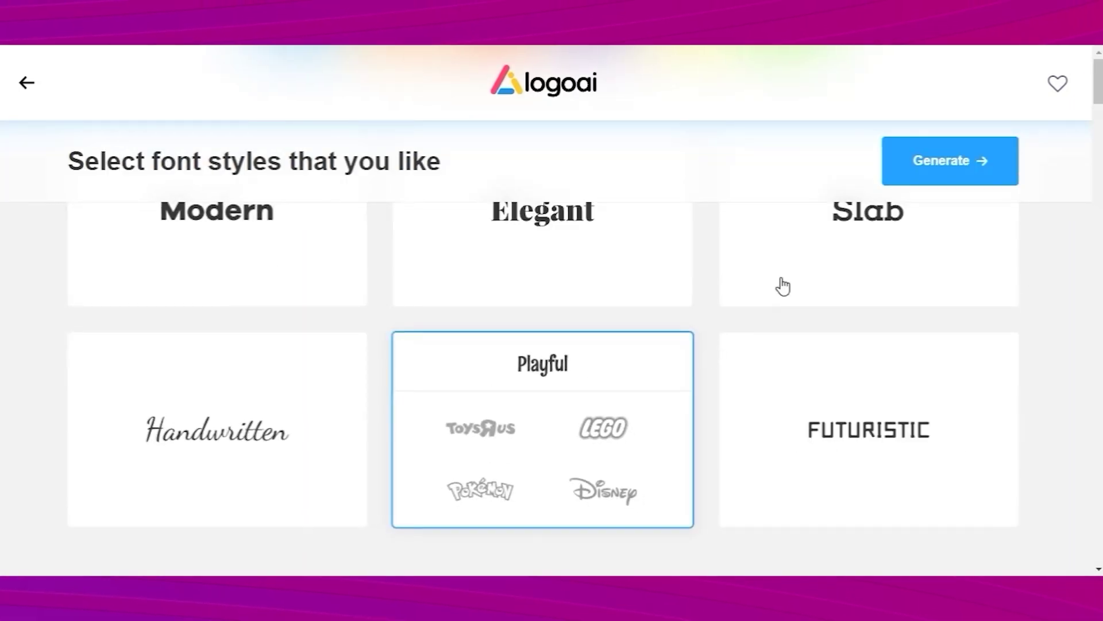
click(950, 160)
scroll(1073, 307, down, 20)
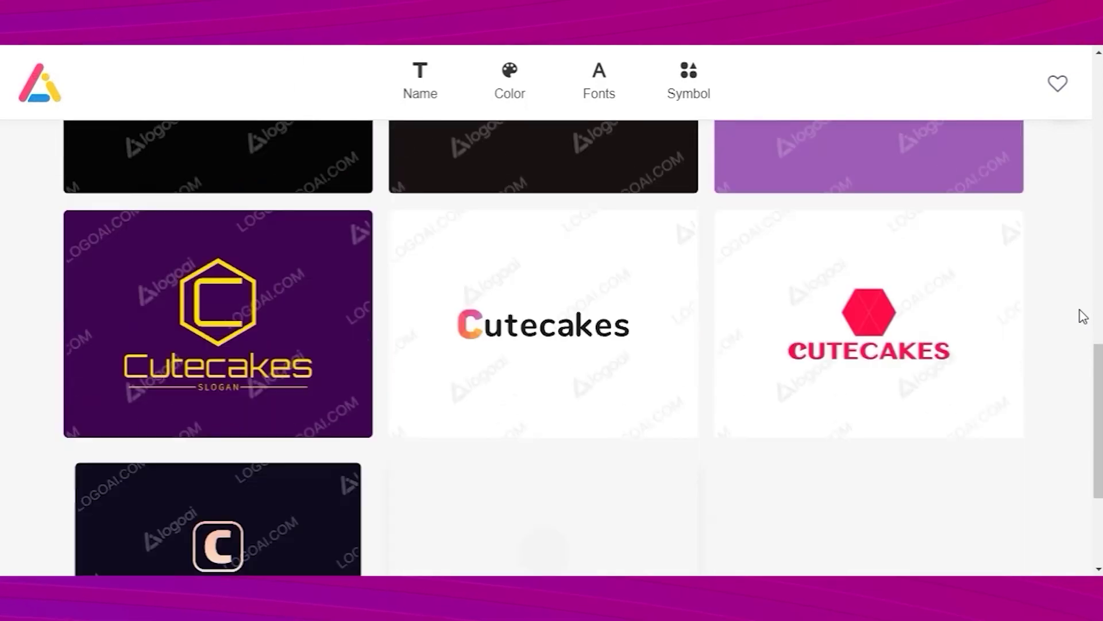
scroll(1083, 316, down, 2)
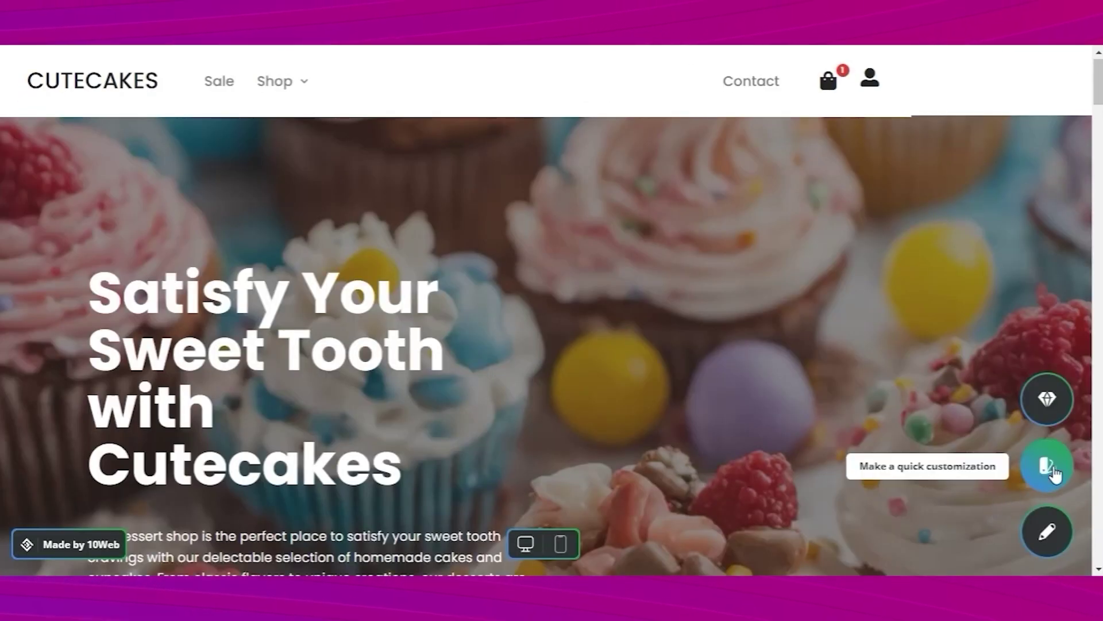
Step: Try the Classic, Clean, Energetic, Forest, Ocean and Safari palettes, then keep Clean
click(1054, 463)
click(888, 200)
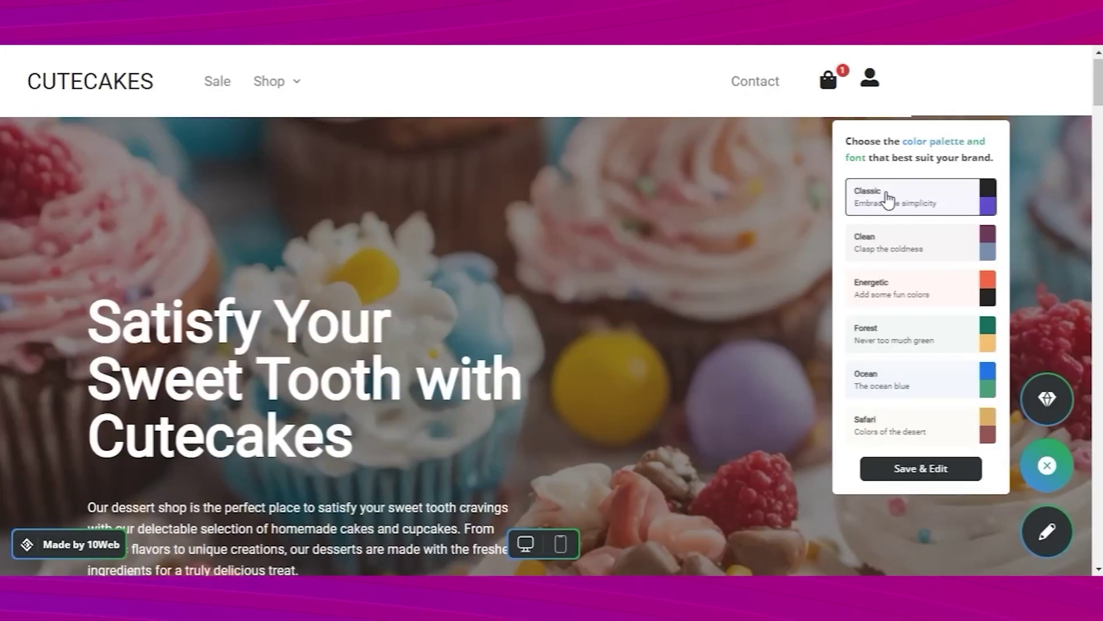
click(897, 252)
click(914, 295)
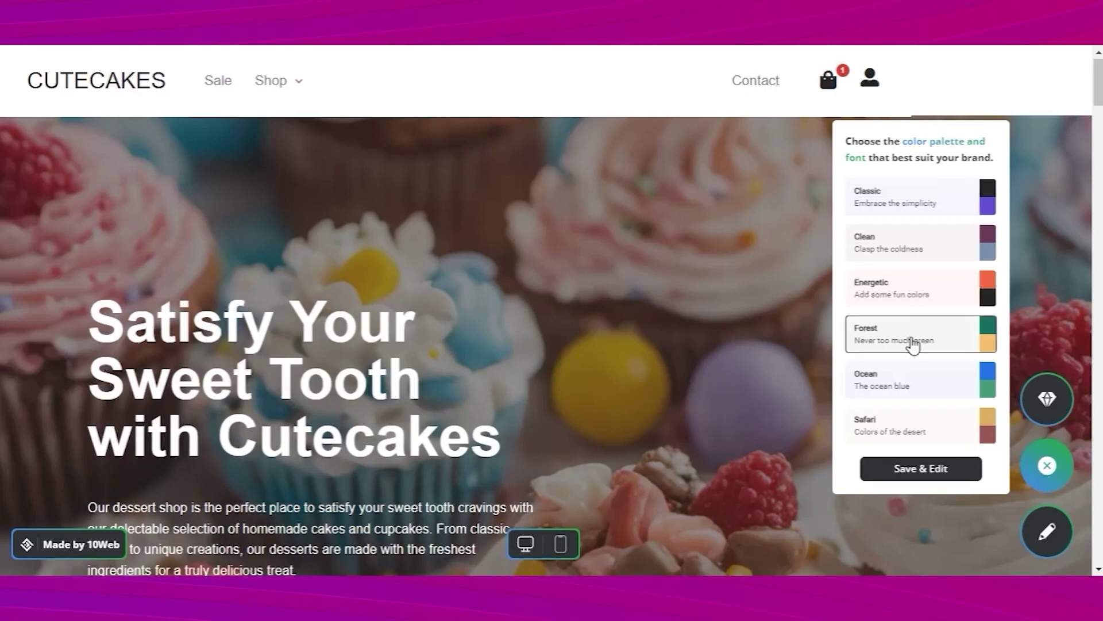
click(911, 341)
click(906, 386)
click(906, 413)
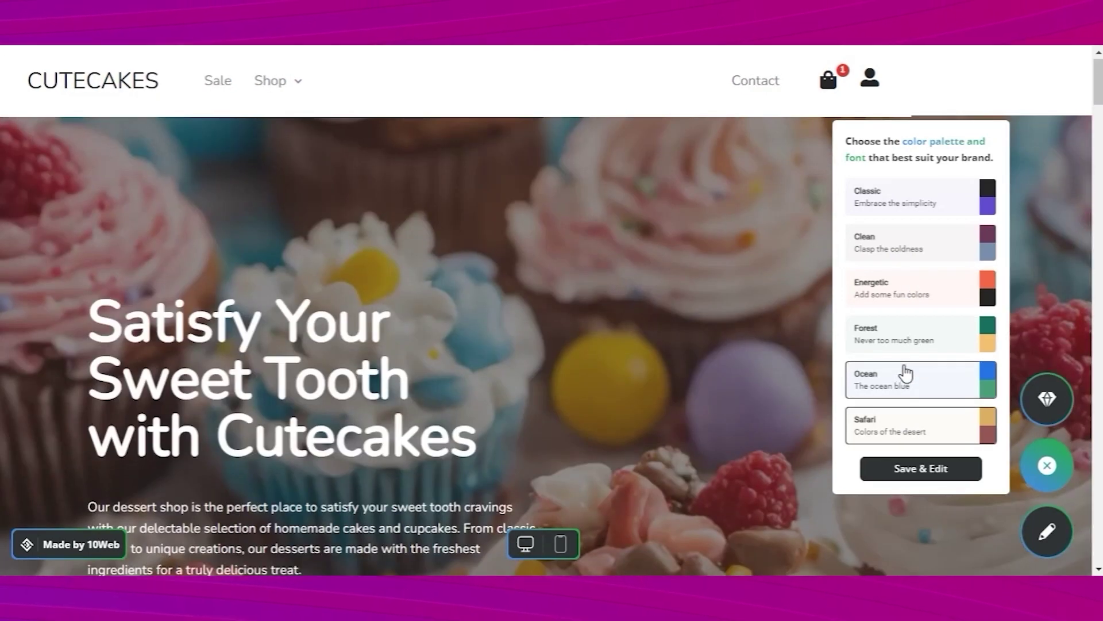
click(904, 246)
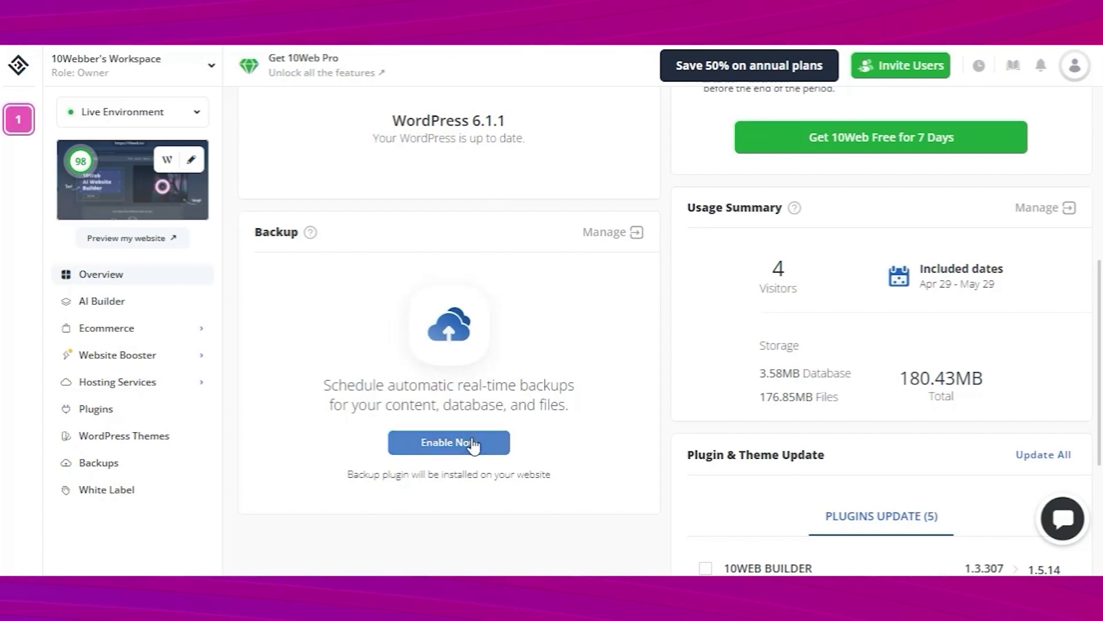
Step: Browse the AI Builder, Ecommerce and Hosting Services dashboard pages, ending at WordPress Themes
scroll(525, 440, down, 4)
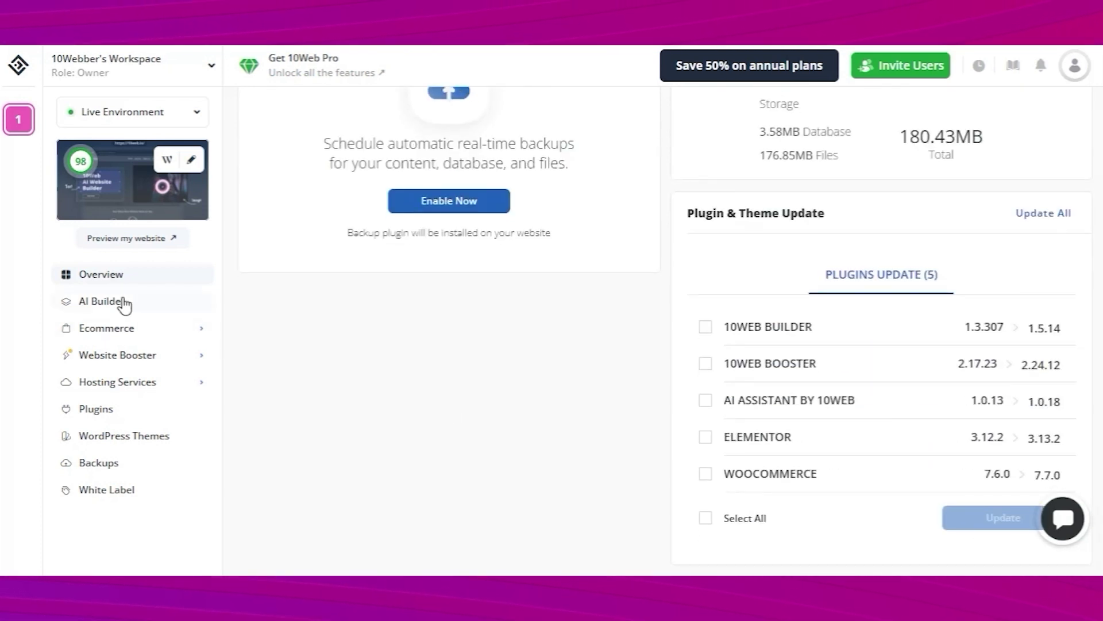
click(114, 303)
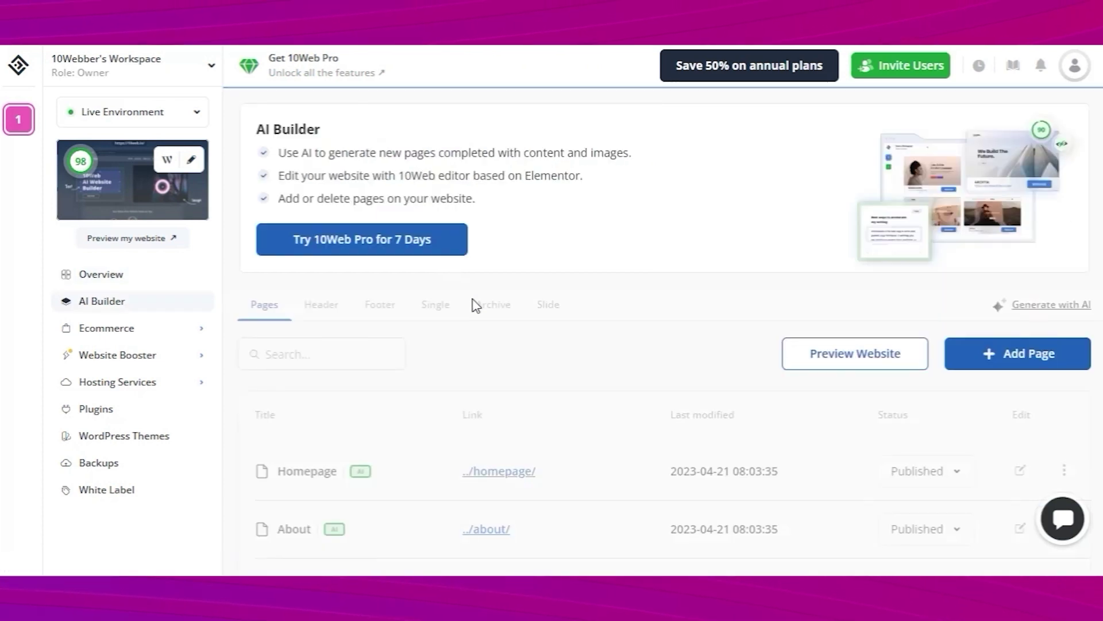
click(129, 332)
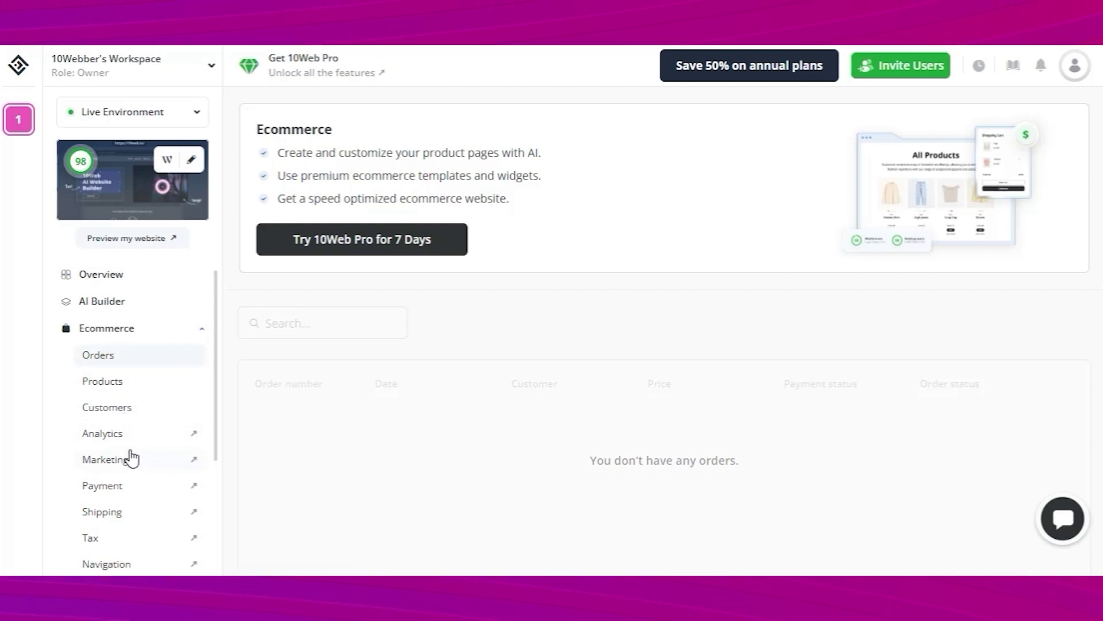
scroll(132, 458, down, 3)
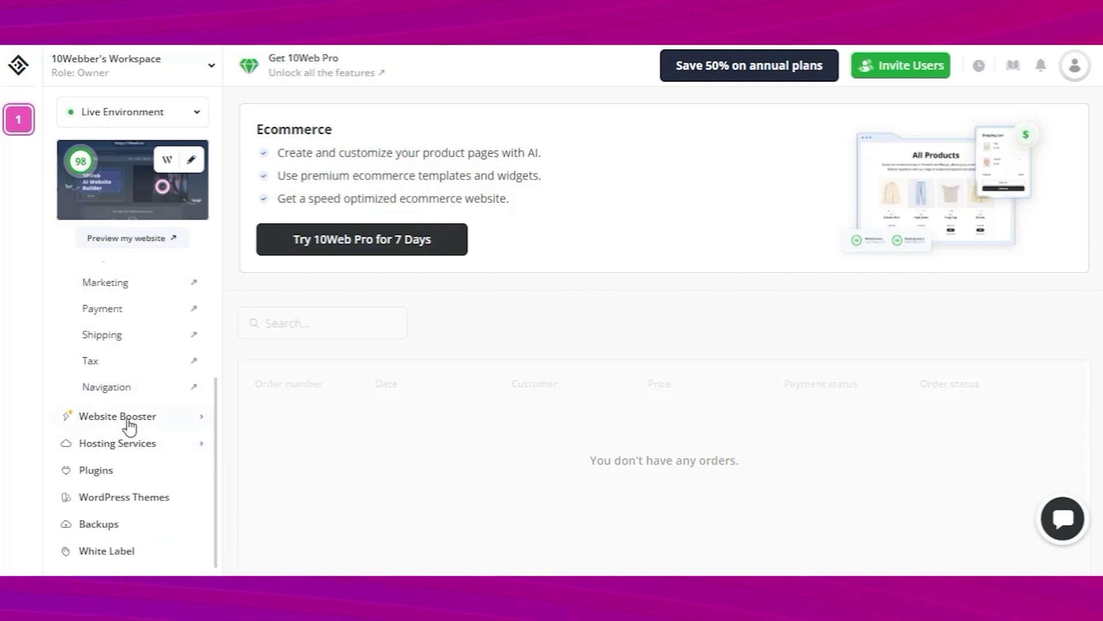
click(131, 454)
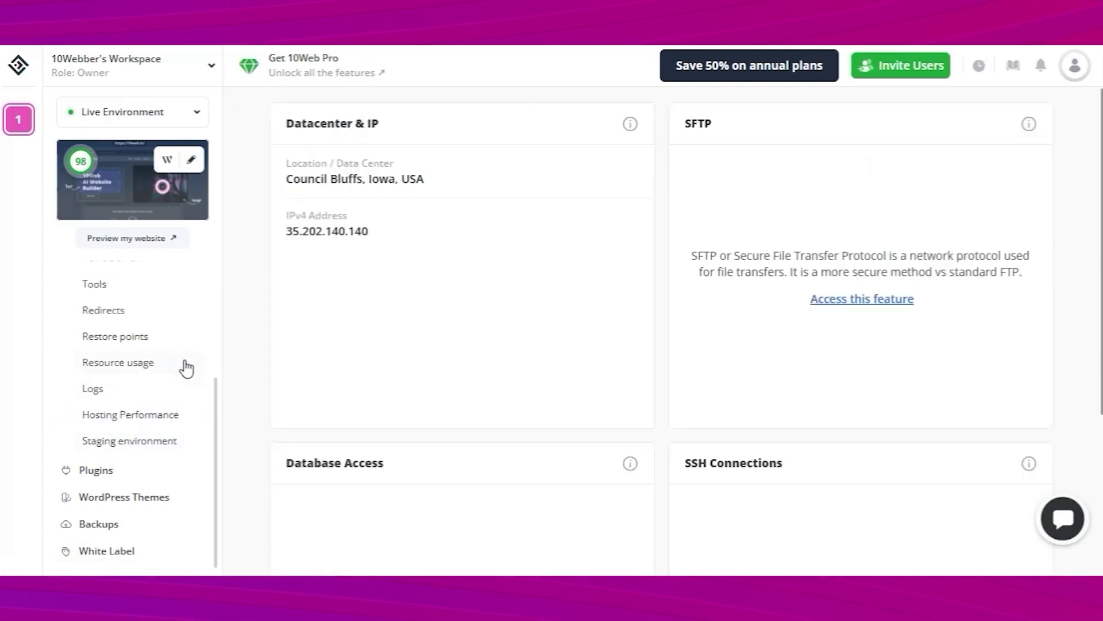
scroll(746, 401, down, 4)
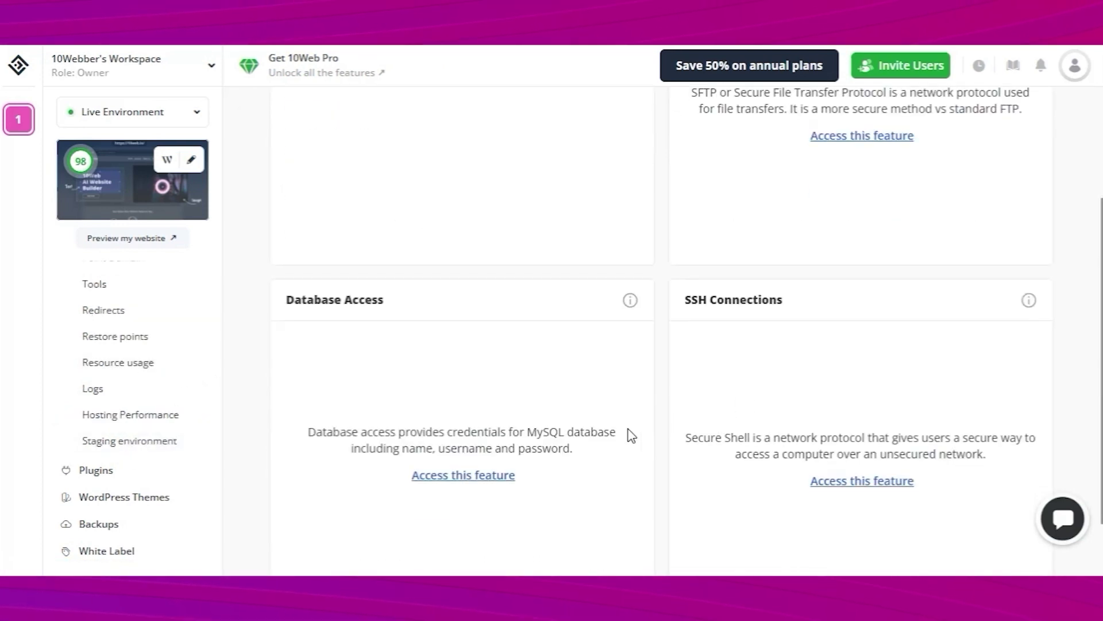
click(116, 498)
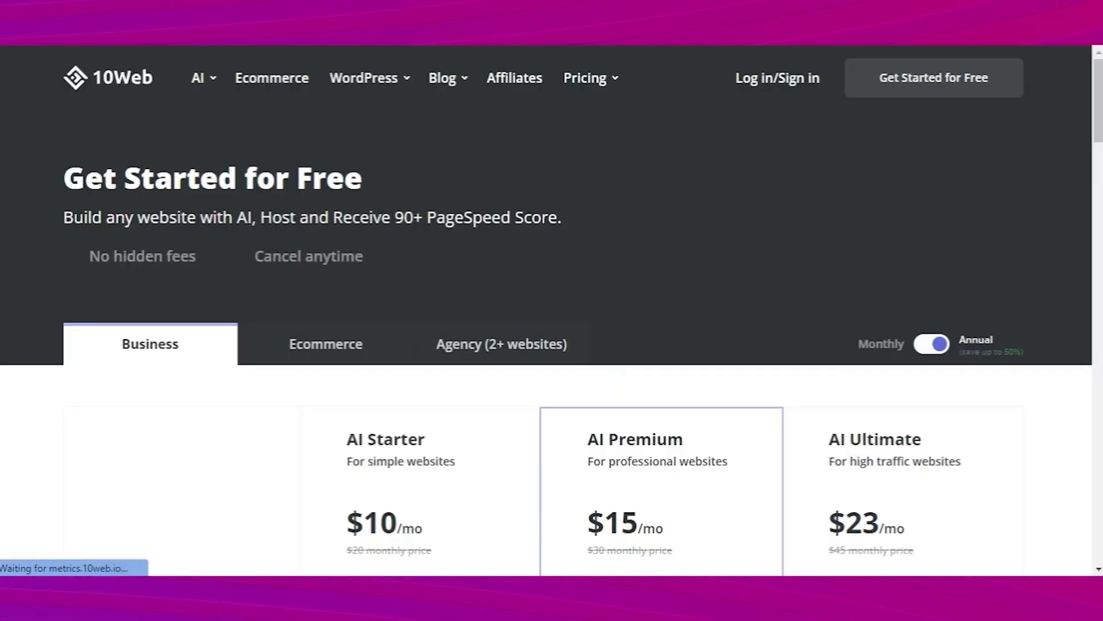
Step: Compare the pricing page's Agency, Ecommerce and Business plan tabs
scroll(1100, 112, down, 3)
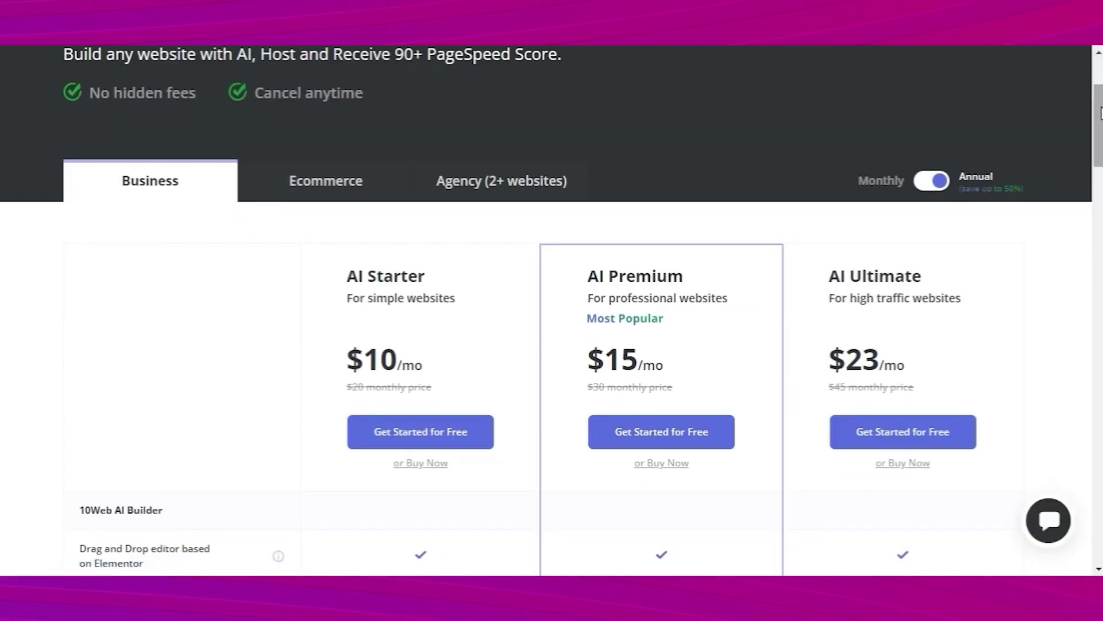
scroll(1100, 266, down, 2)
scroll(1099, 265, up, 2)
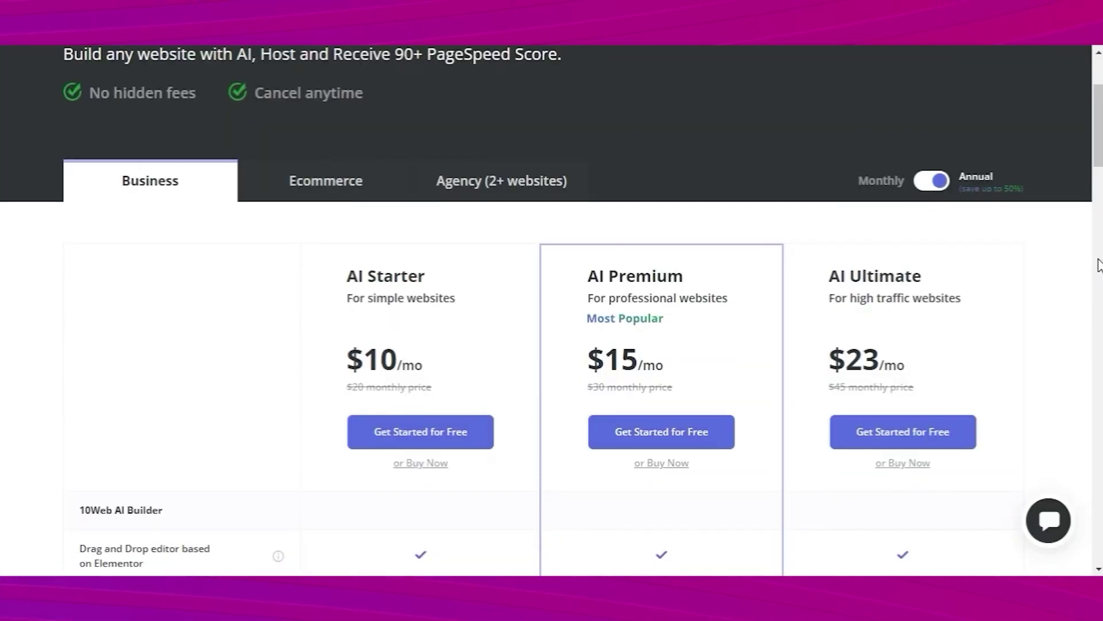
scroll(1100, 266, down, 10)
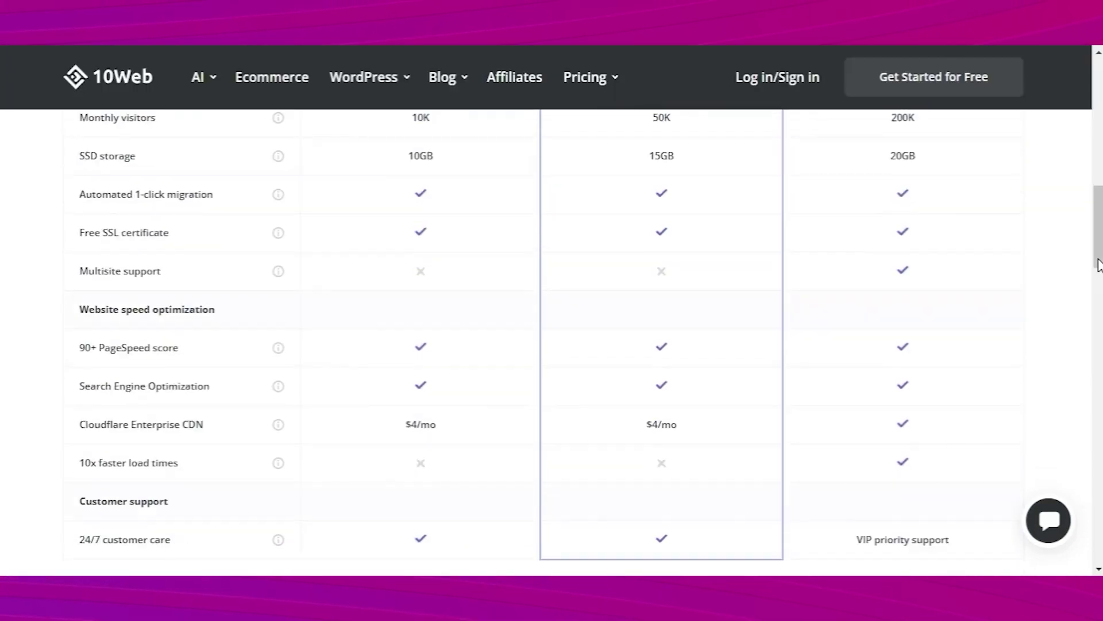
scroll(1100, 265, up, 12)
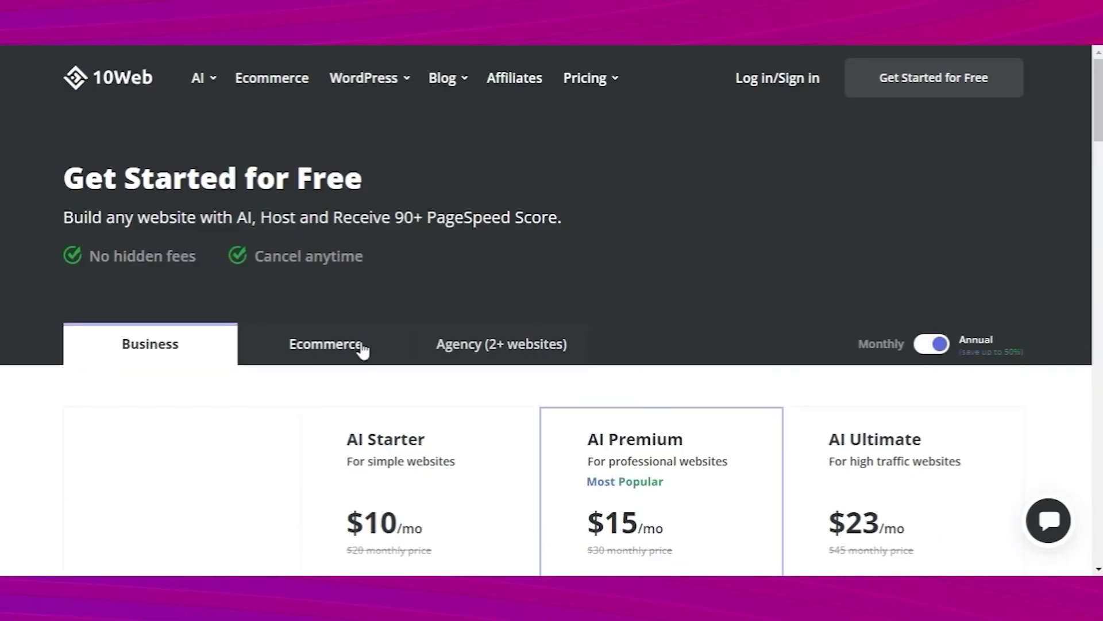
click(511, 345)
scroll(511, 345, down, 3)
scroll(1100, 356, down, 3)
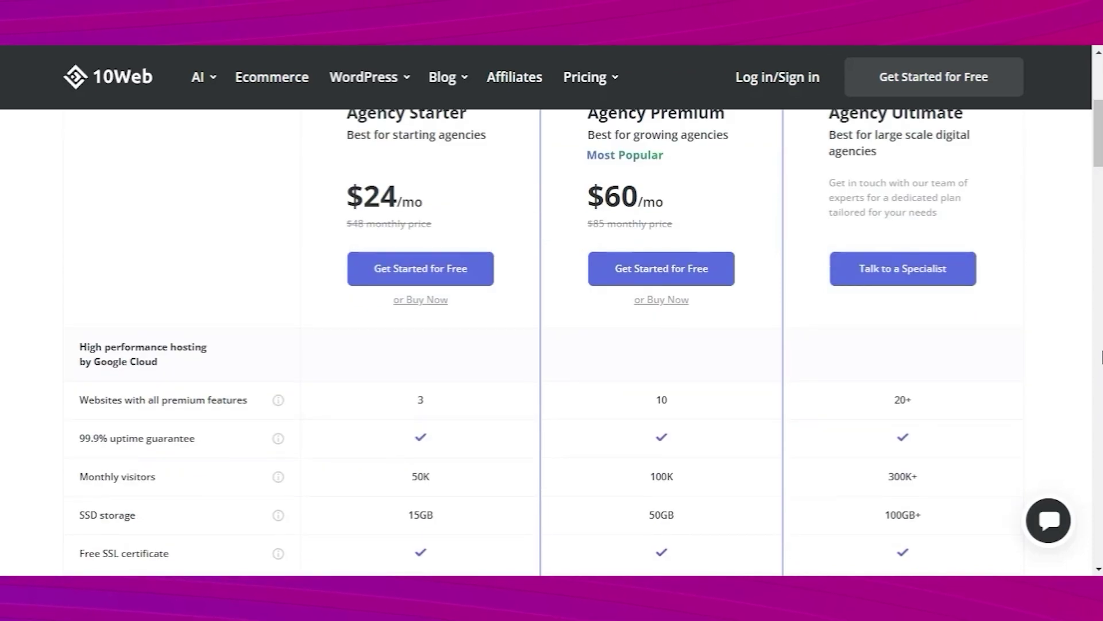
scroll(1100, 356, down, 3)
scroll(1100, 356, up, 6)
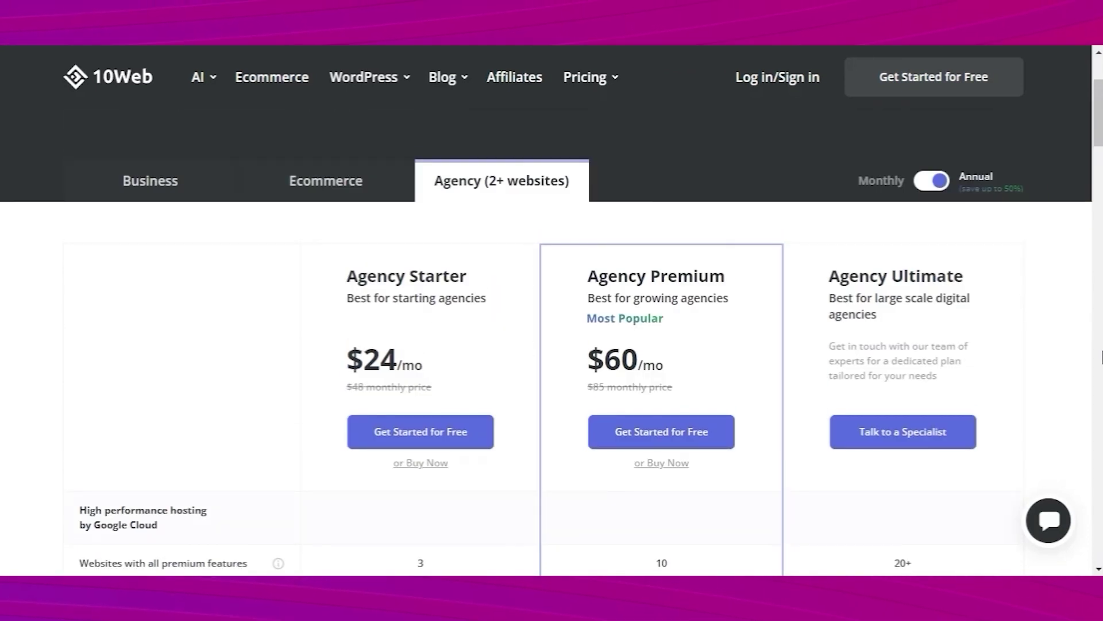
click(313, 181)
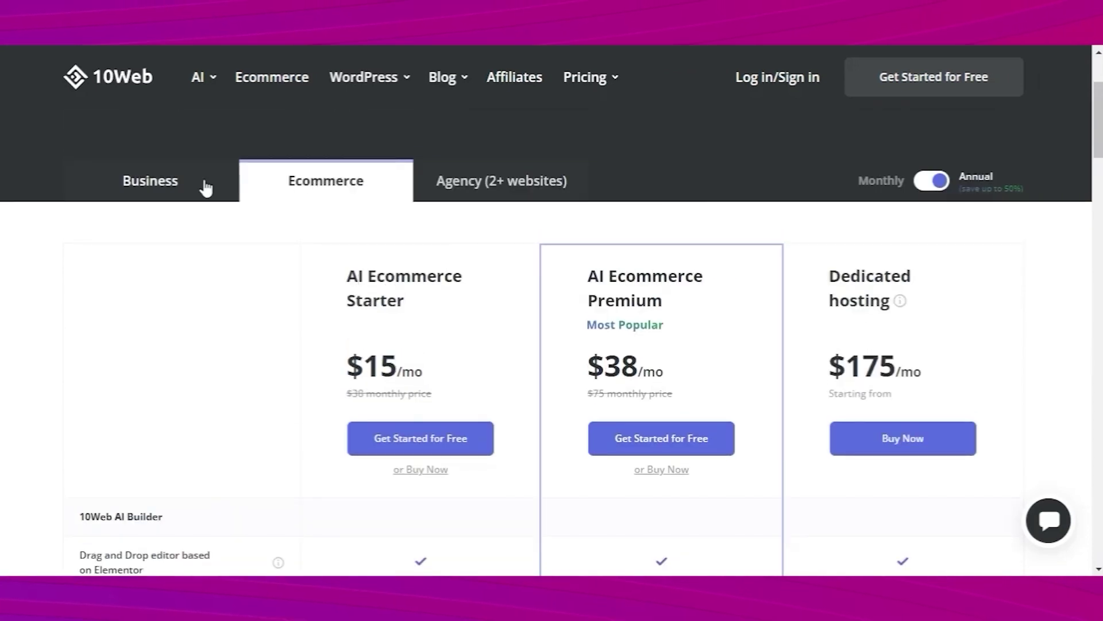
click(183, 181)
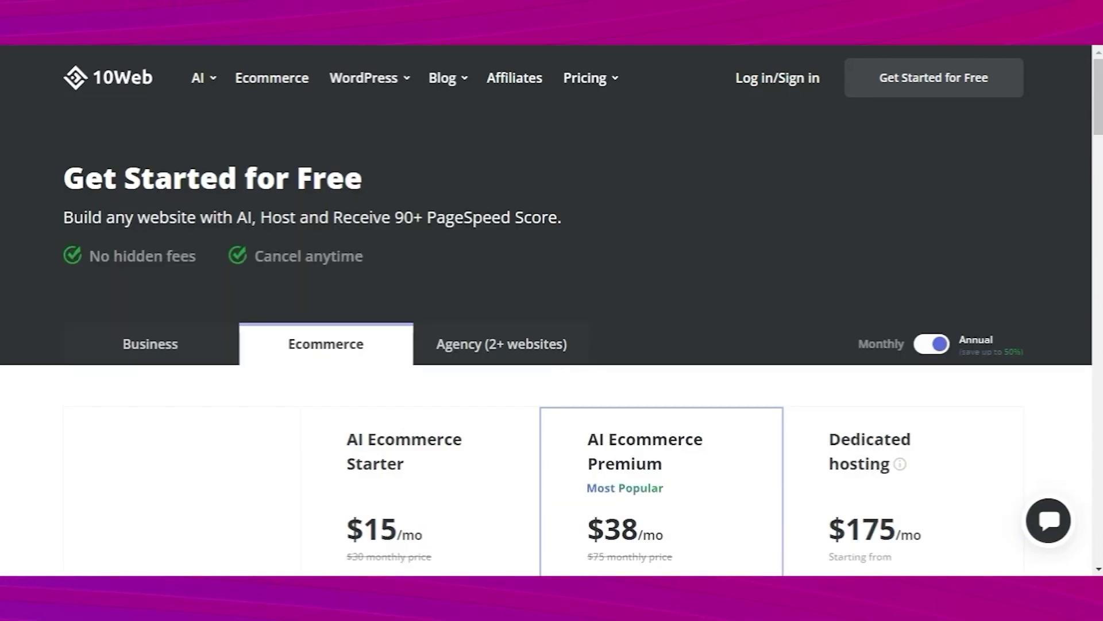
Step: Switch the Cutecakes live preview to mobile width and scroll through it
scroll(552, 345, down, 3)
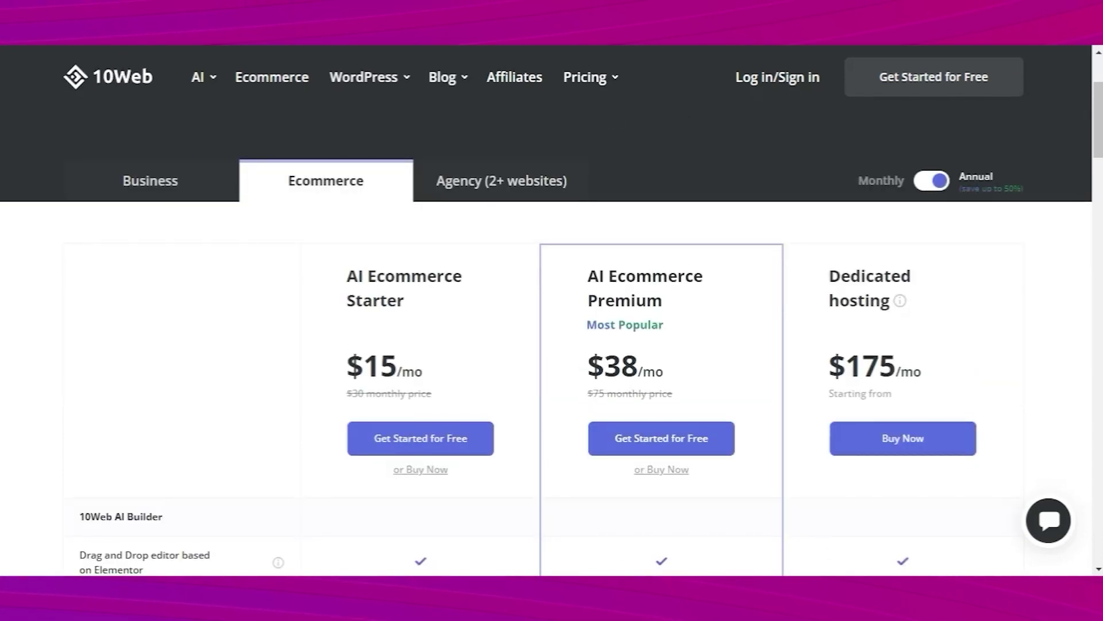
scroll(552, 345, down, 3)
scroll(552, 345, down, 6)
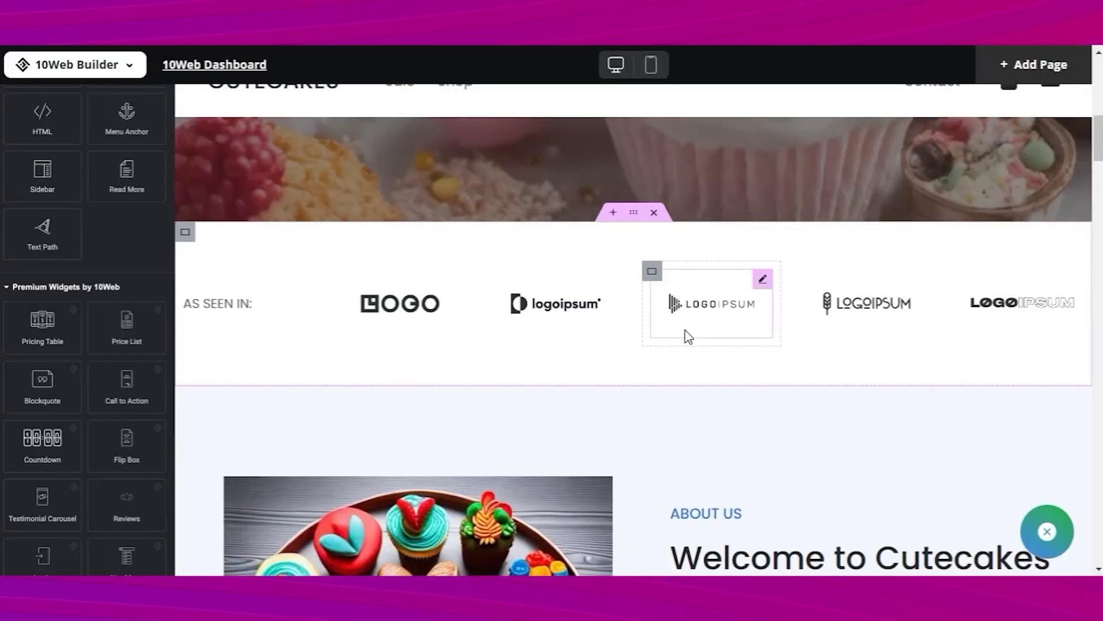
scroll(684, 333, down, 3)
scroll(684, 334, down, 2)
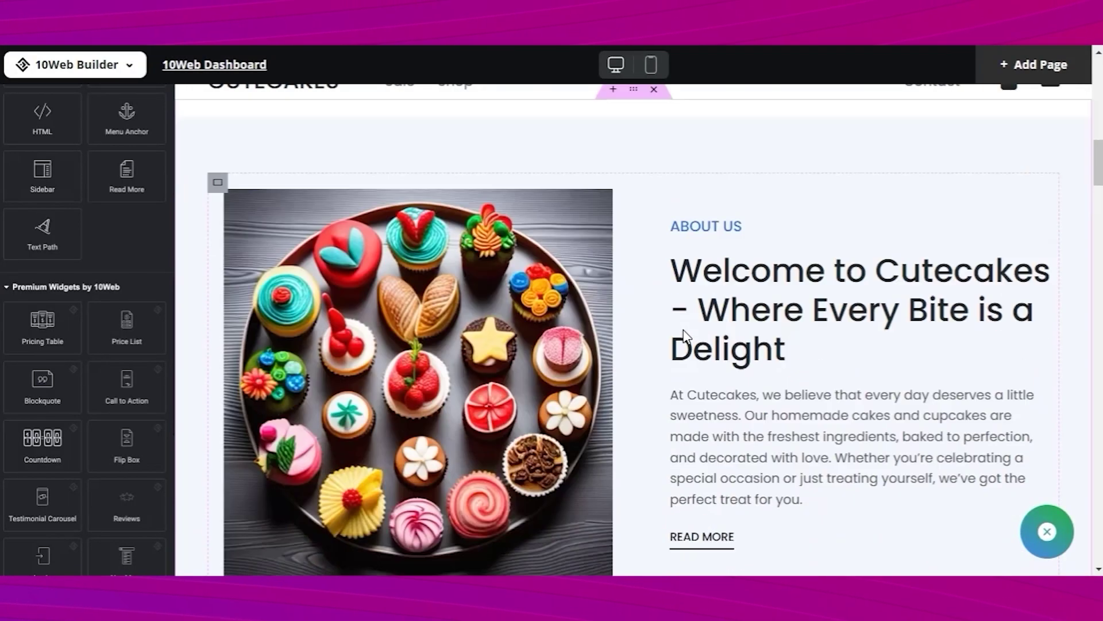
scroll(684, 333, down, 1)
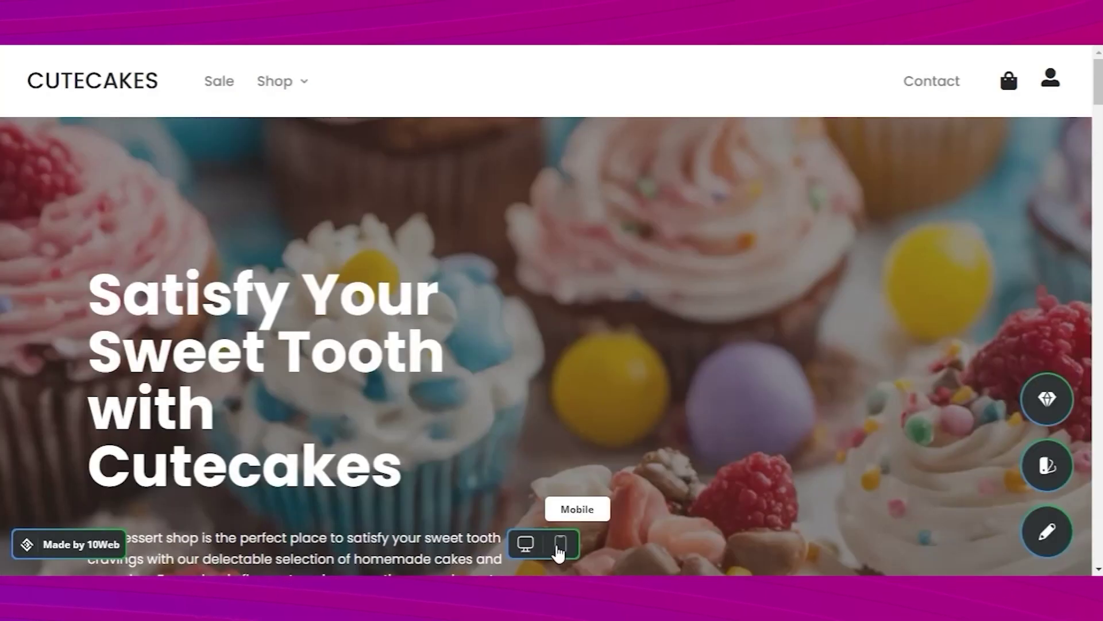
click(560, 545)
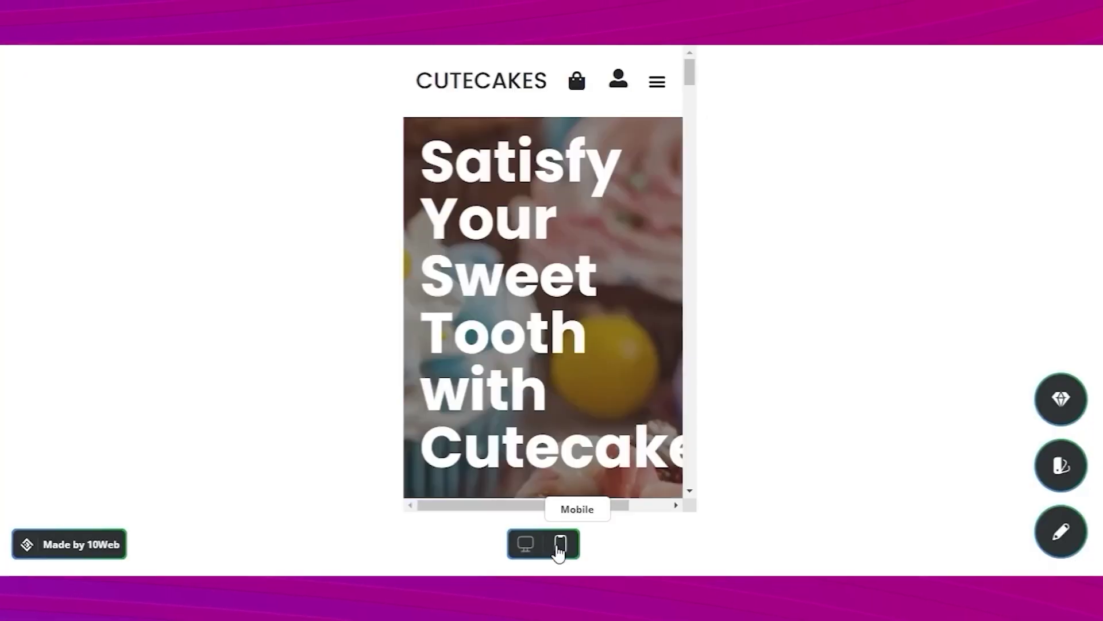
scroll(658, 355, down, 10)
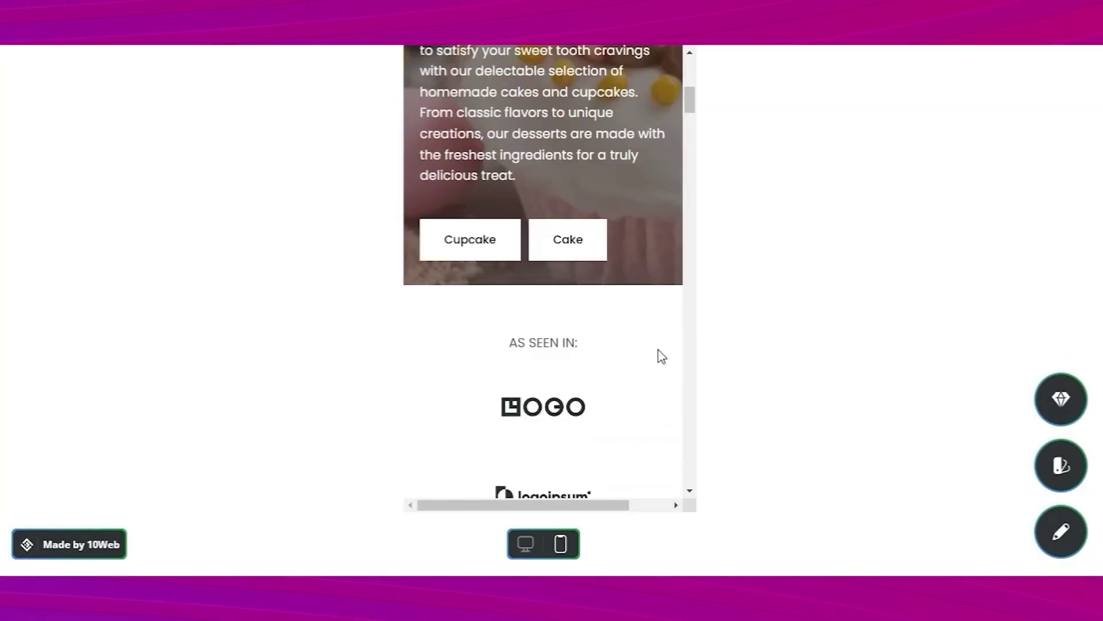